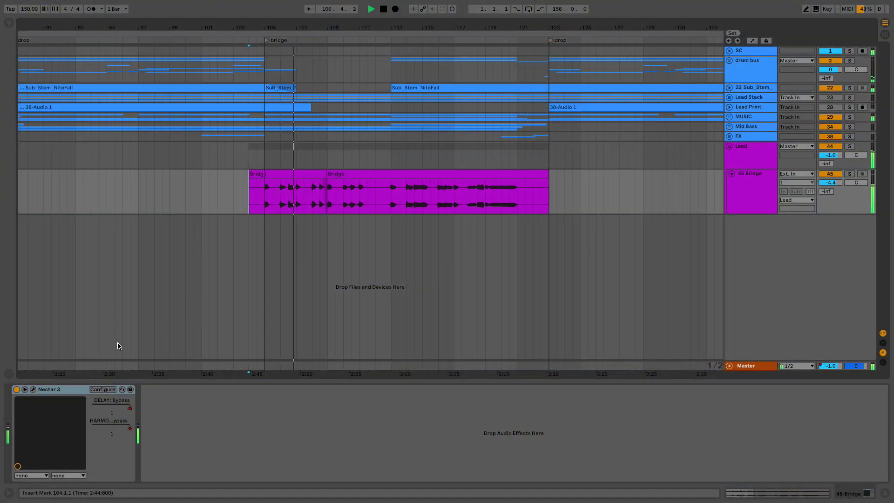
# Open Nectar 3 and inspect the Pitch, EQ 1, De-esser, EQ 2, Harmony and Reverb modules in turn
pyautogui.click(33, 389)
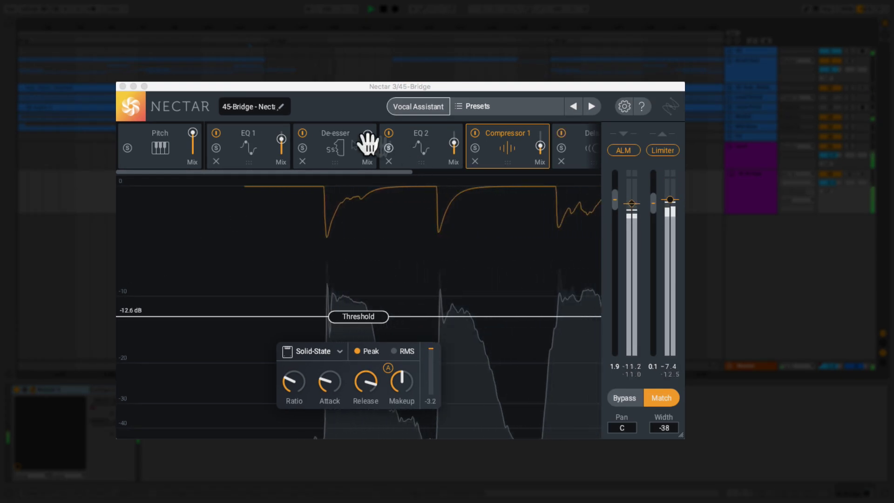
pyautogui.click(161, 149)
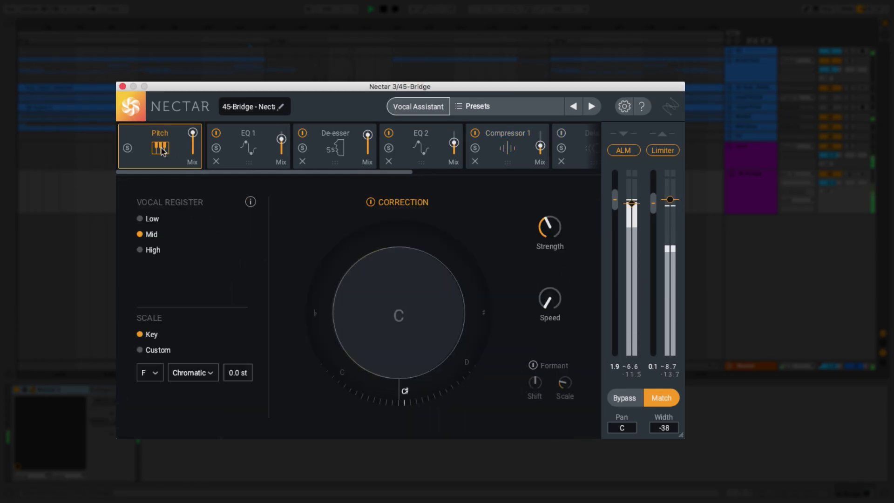
pyautogui.click(261, 148)
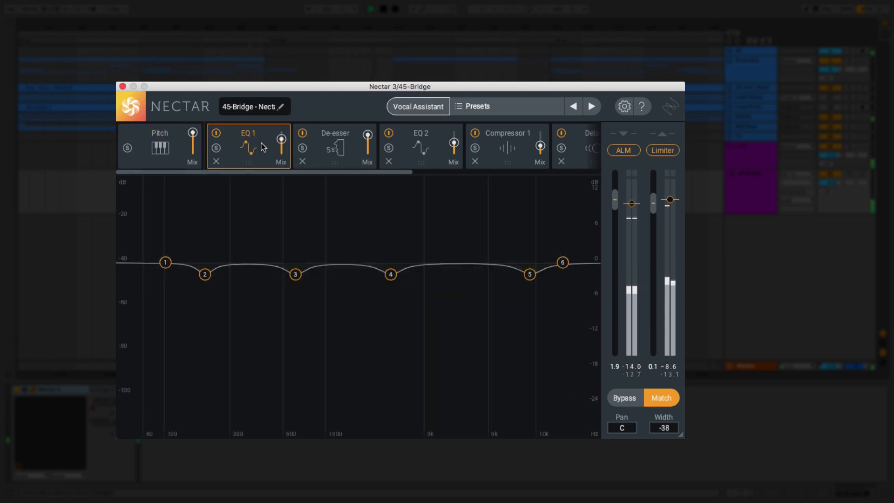
pyautogui.click(335, 147)
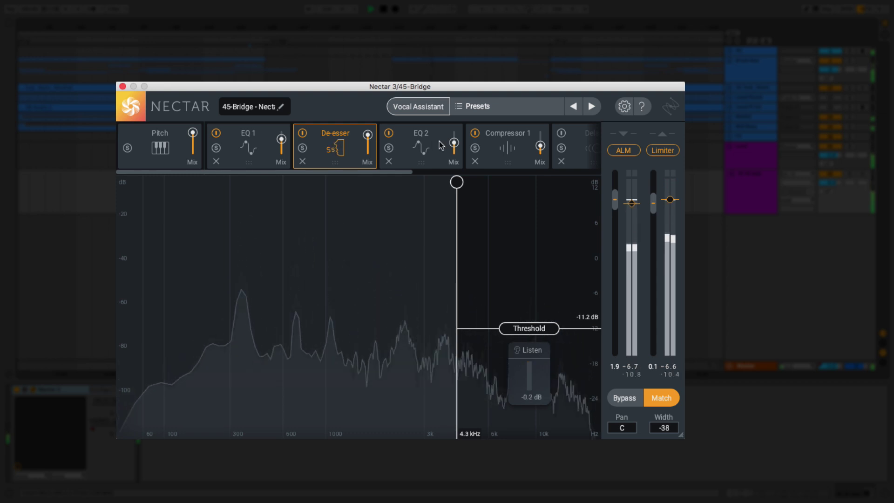
pyautogui.click(423, 145)
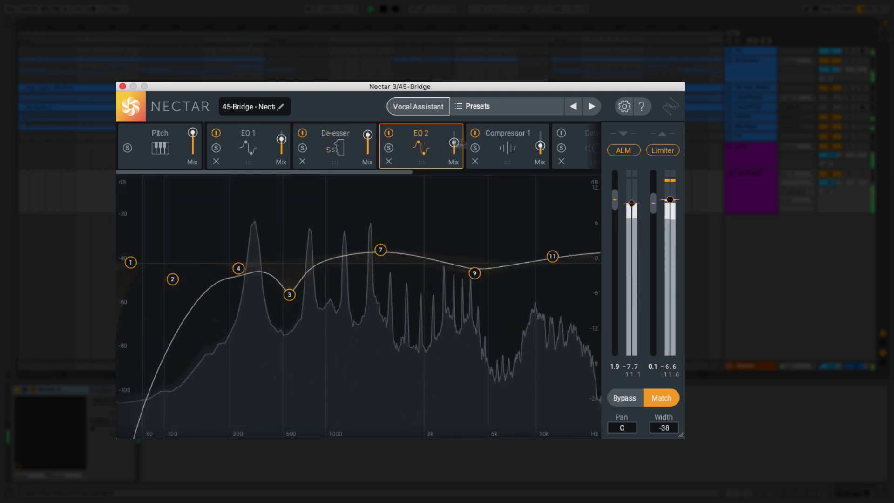
pyautogui.hscroll(3, 512, 148)
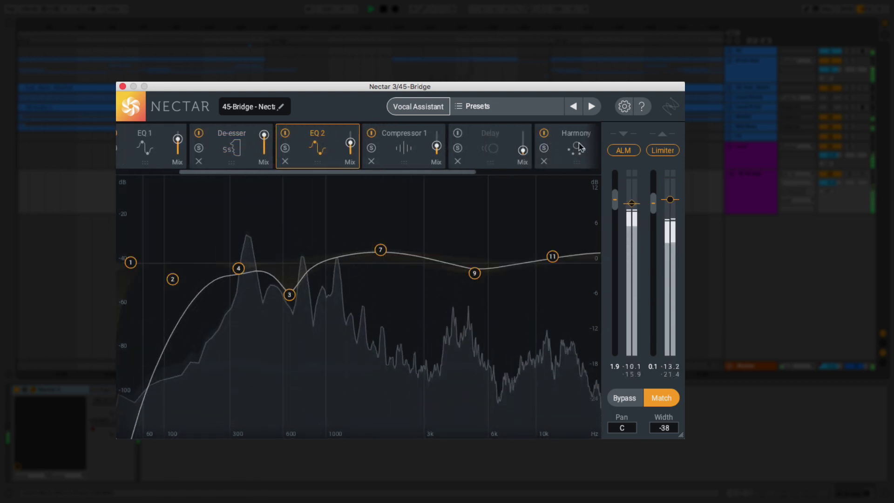
pyautogui.click(579, 147)
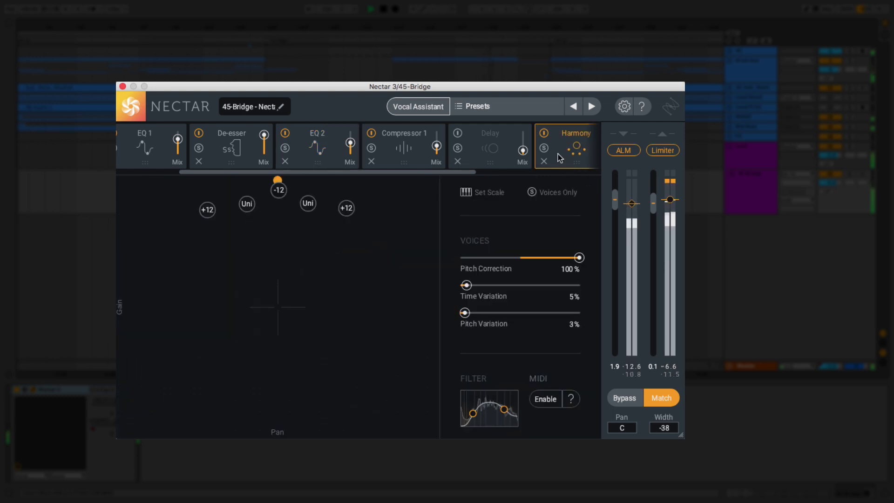
pyautogui.hscroll(4, 557, 153)
pyautogui.click(545, 166)
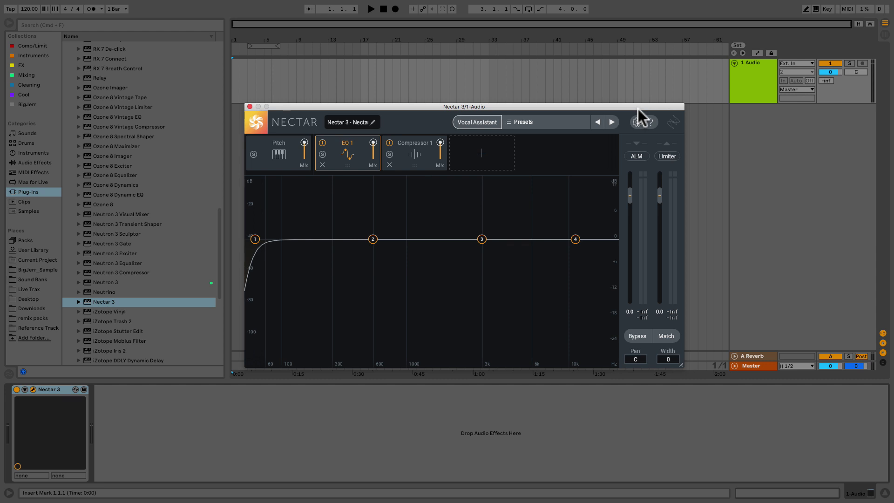
# Rename the 1-Audio track's Nectar 3 preset to 'Vocals'
pyautogui.click(343, 121)
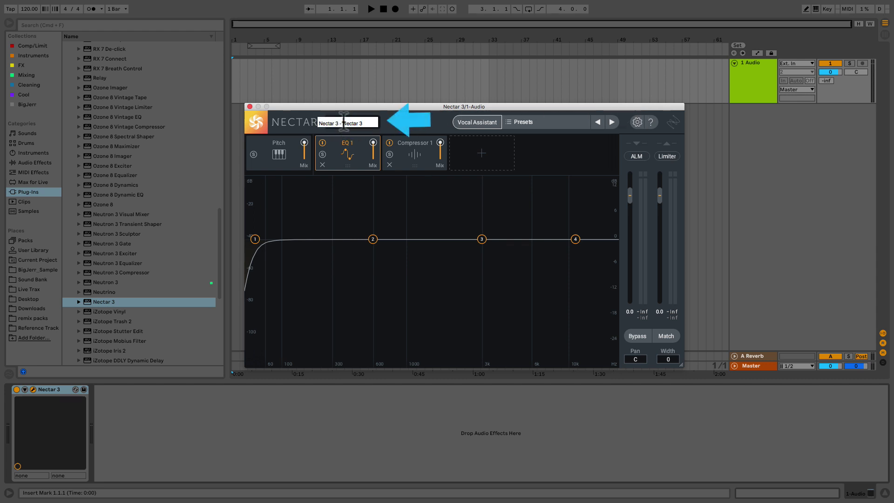
pyautogui.doubleClick(343, 122)
pyautogui.write('Vocals')
pyautogui.press('Return')
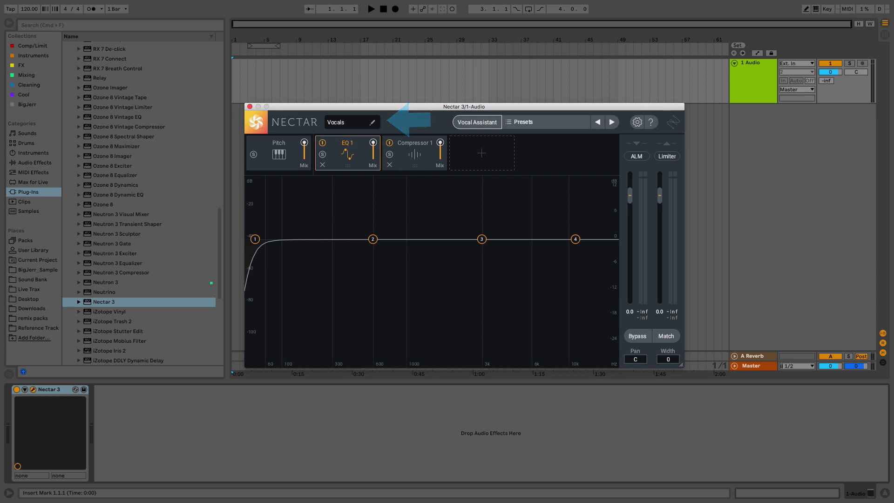
pyautogui.click(468, 122)
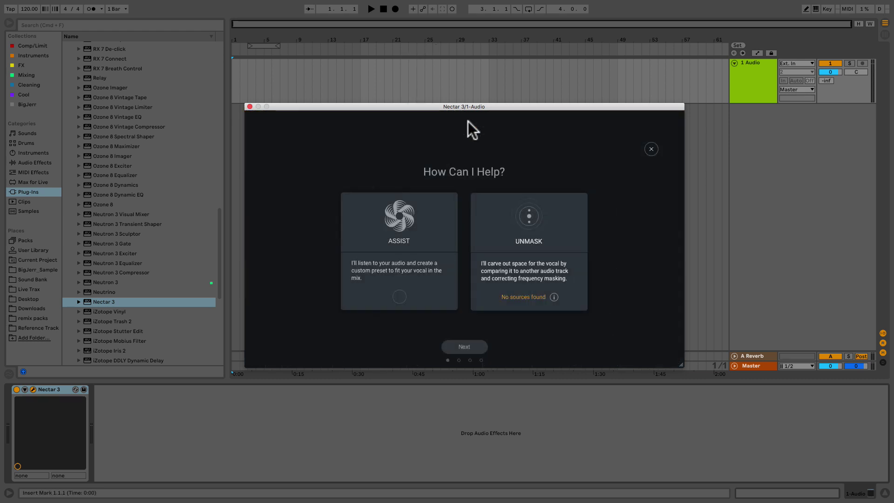
pyautogui.click(651, 149)
pyautogui.click(562, 125)
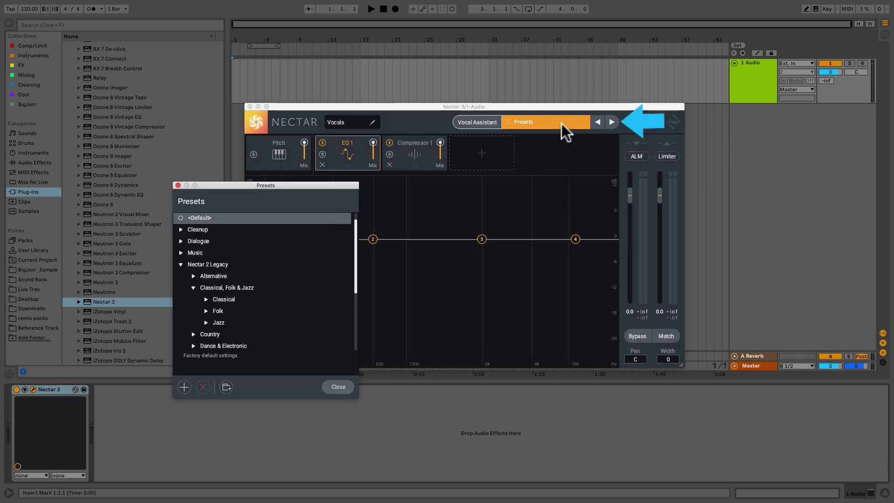
pyautogui.click(561, 124)
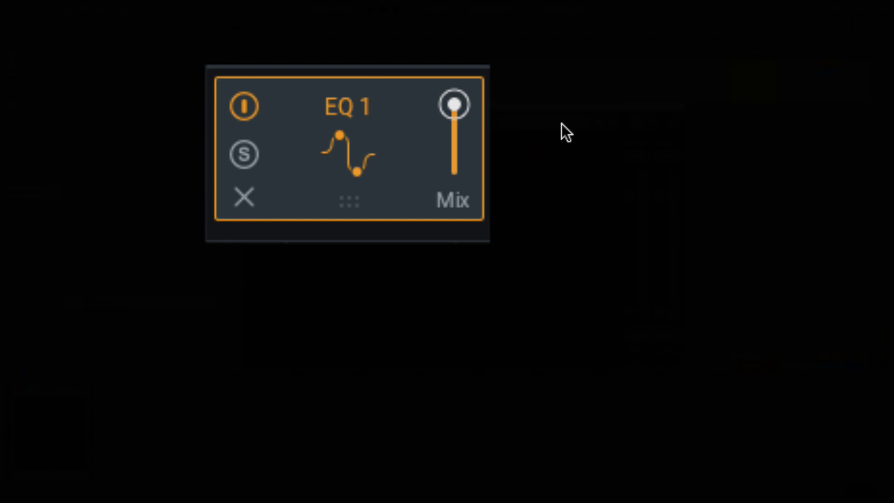
# Replace Compressor 1 with a new Compressor placed before Dimension, and move EQ 1 last
pyautogui.click(618, 151)
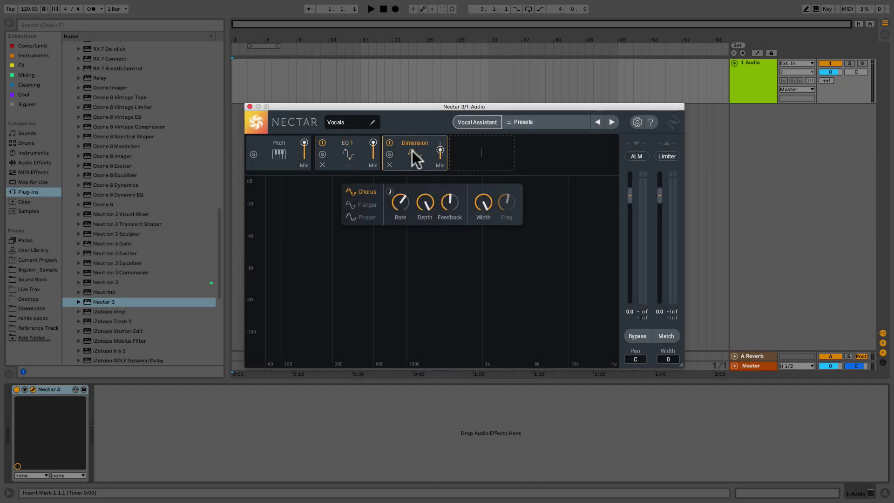
pyautogui.click(284, 157)
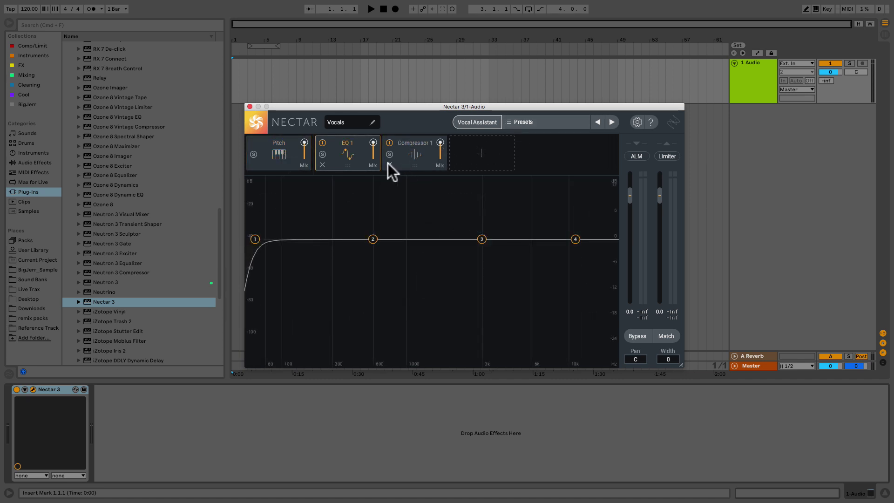
pyautogui.click(389, 164)
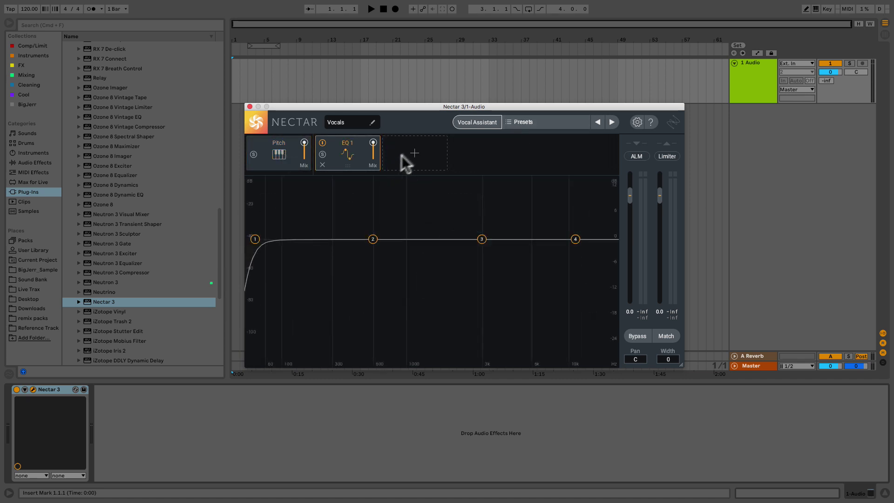
pyautogui.click(413, 150)
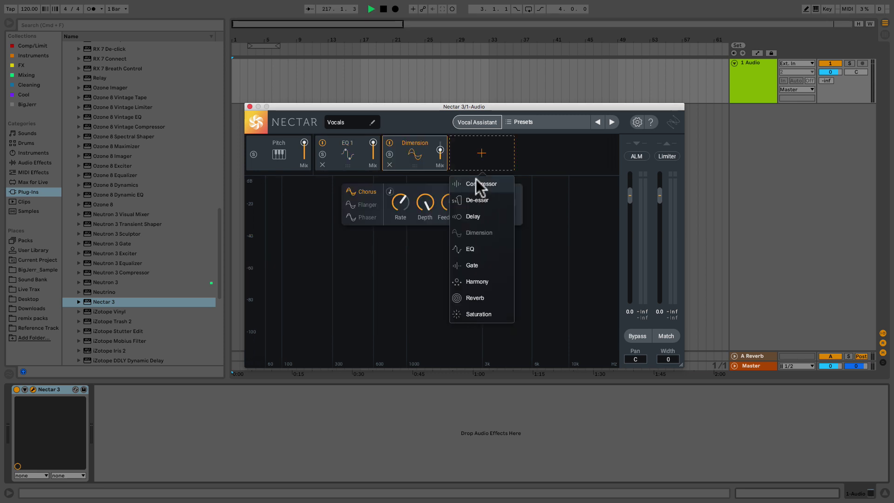
pyautogui.click(475, 184)
pyautogui.moveTo(474, 155); pyautogui.dragTo(403, 152)
pyautogui.moveTo(339, 149); pyautogui.dragTo(496, 150)
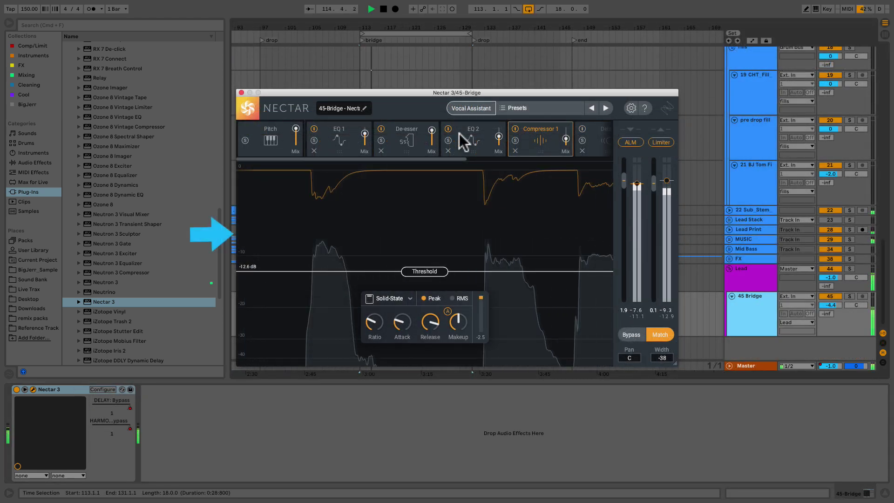
# Check the EQ 2 curve, then turn off the De-esser's output Match
pyautogui.click(463, 141)
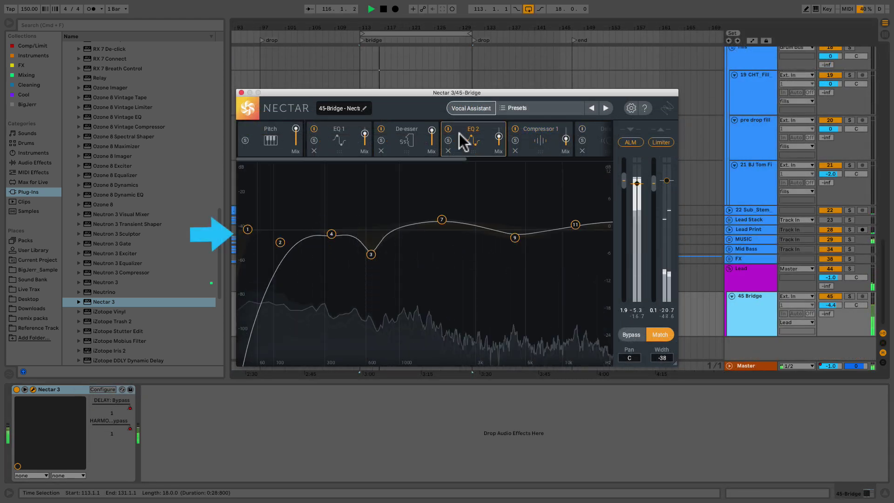
pyautogui.click(402, 139)
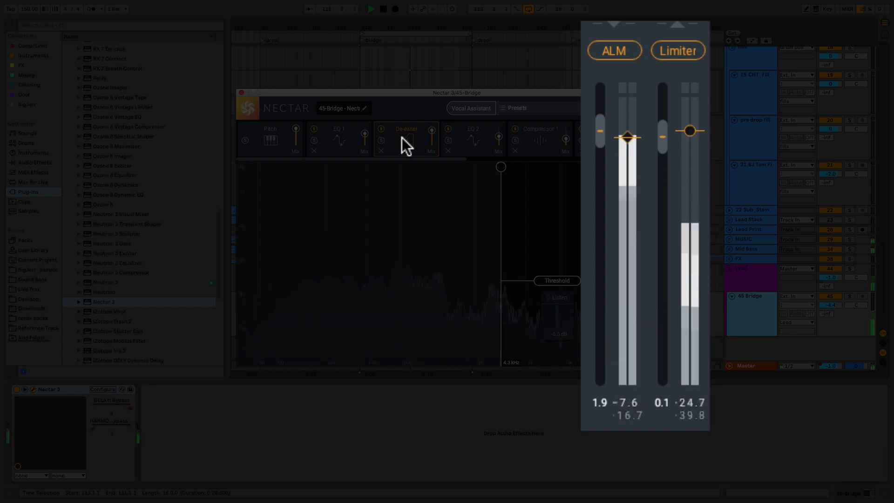
pyautogui.moveTo(554, 331)
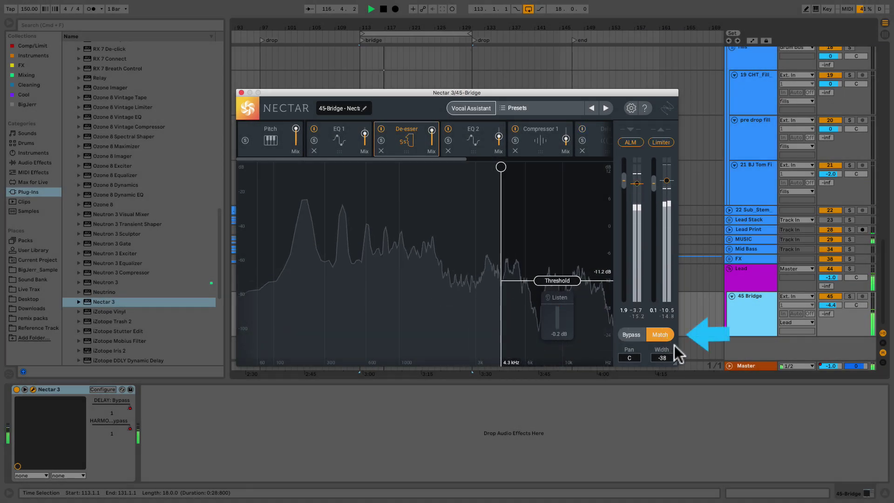
pyautogui.click(667, 335)
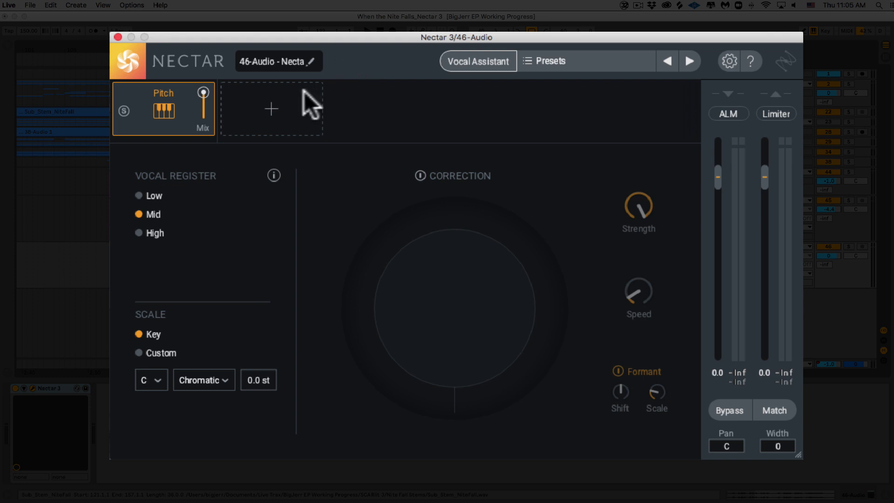
# Add a Compressor after Pitch and keep its Digital style
pyautogui.click(277, 99)
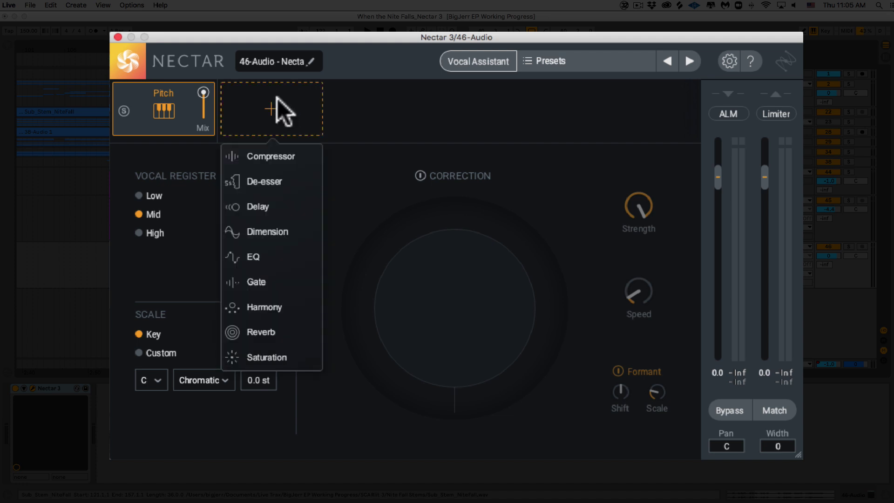
pyautogui.click(268, 156)
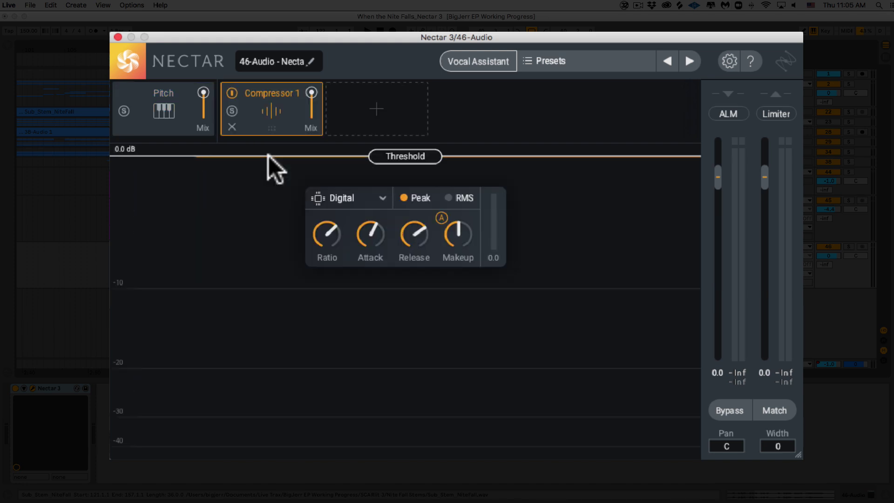
pyautogui.click(367, 199)
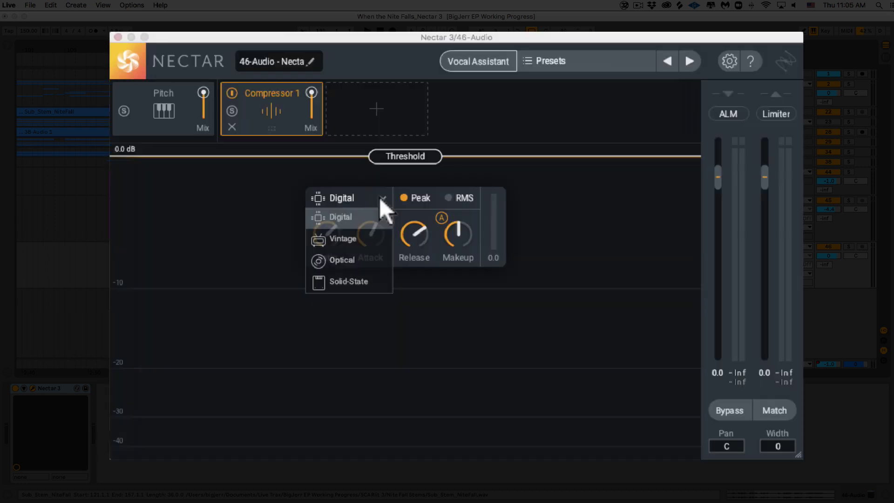
pyautogui.click(404, 214)
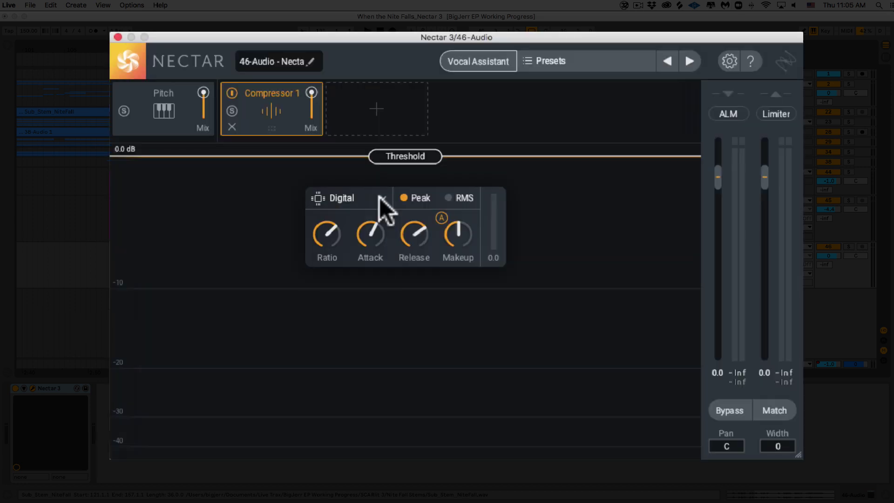
# Add a De-esser and tune its detection frequency, with the threshold at about -0.1 dB
pyautogui.click(379, 110)
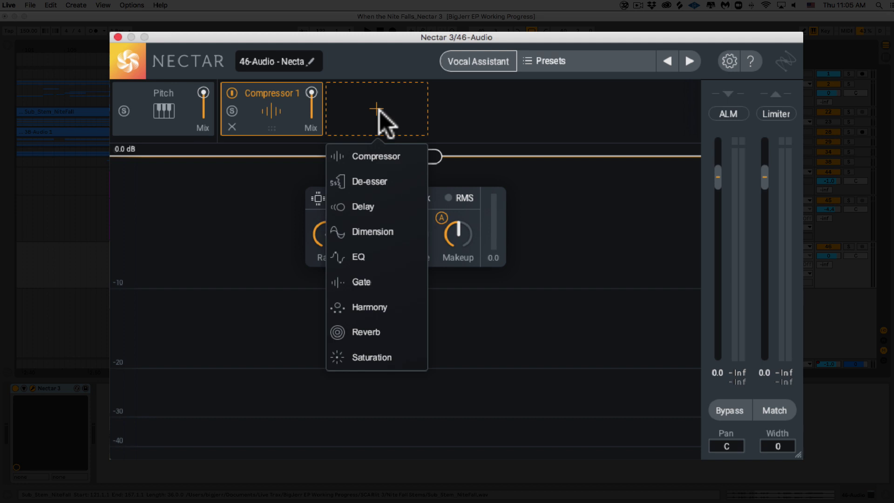
pyautogui.click(374, 181)
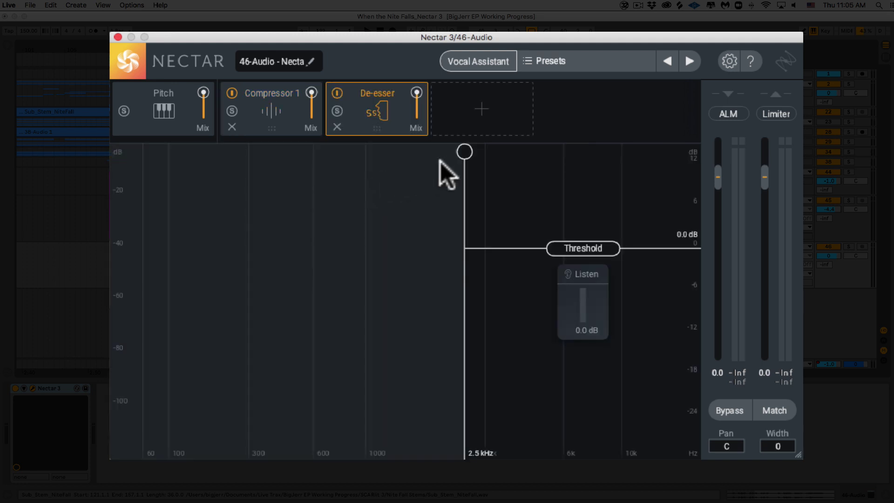
pyautogui.moveTo(463, 152); pyautogui.dragTo(485, 185)
pyautogui.moveTo(568, 246)
pyautogui.mouseDown()
pyautogui.moveTo(579, 314)
pyautogui.moveTo(579, 249)
pyautogui.mouseUp()
# Add an Analog Delay band-limited to about 700 Hz–6.5 kHz with modulation on
pyautogui.click(482, 112)
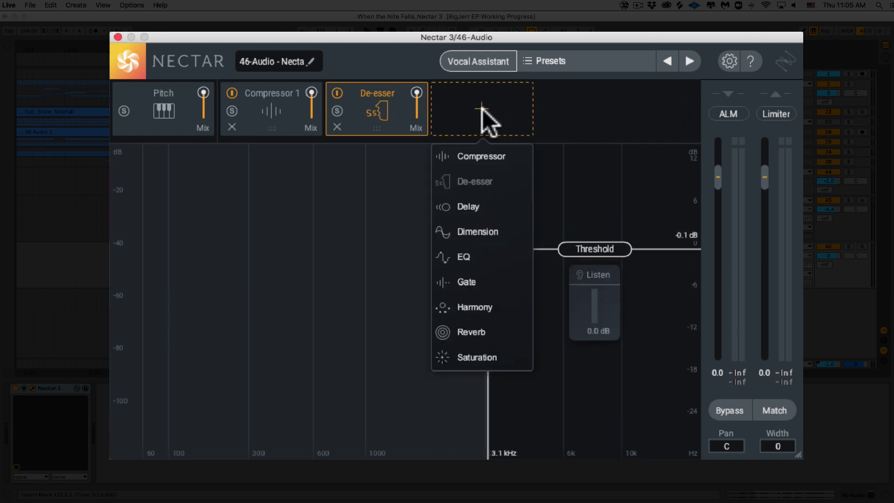
pyautogui.click(479, 206)
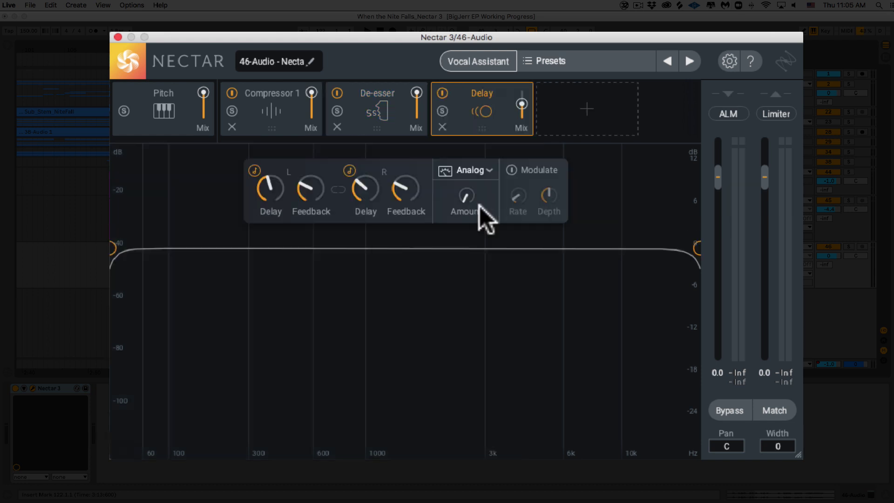
pyautogui.click(471, 171)
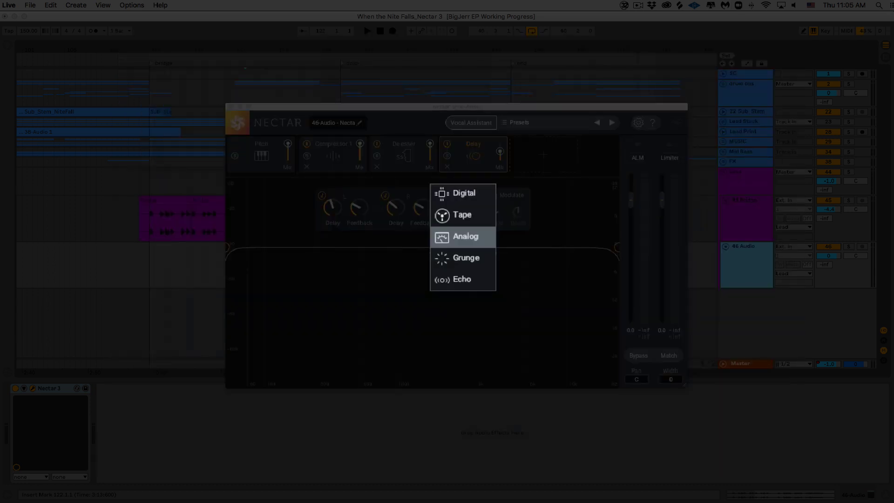
pyautogui.click(465, 236)
pyautogui.moveTo(228, 245); pyautogui.dragTo(340, 281)
pyautogui.moveTo(282, 298); pyautogui.dragTo(342, 292)
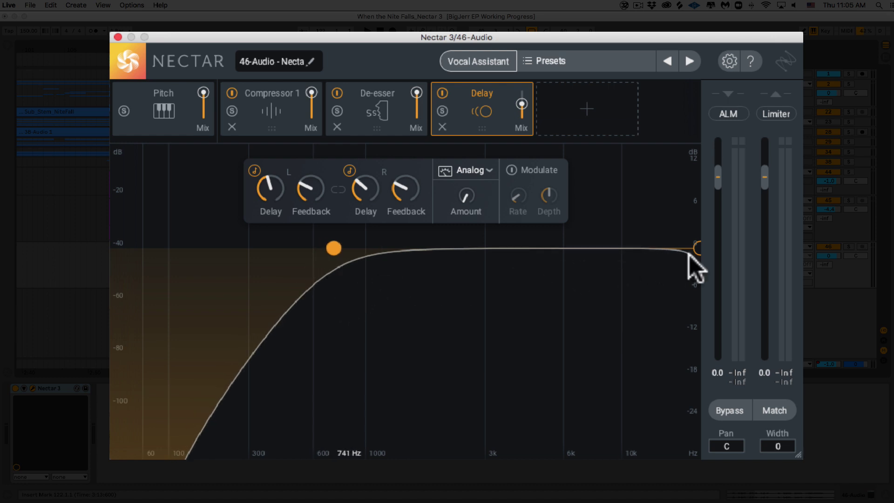
pyautogui.moveTo(686, 247); pyautogui.dragTo(563, 245)
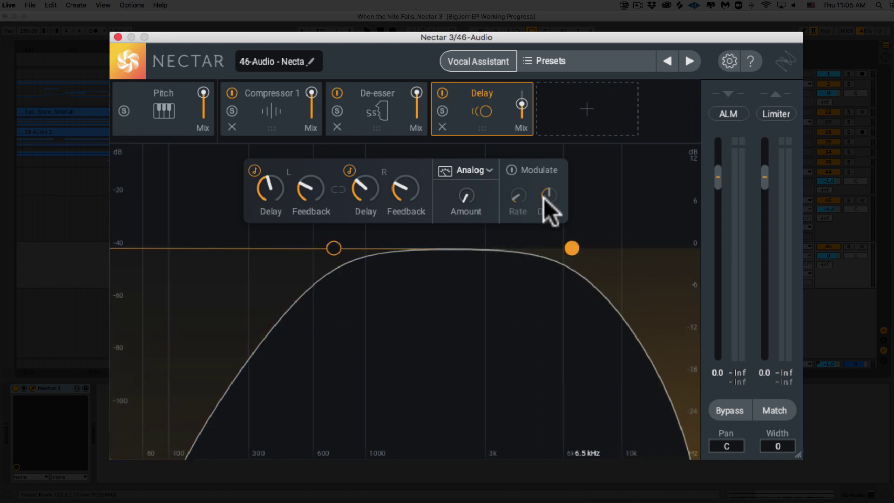
pyautogui.click(517, 167)
# Add a Dimension module set to Phaser
pyautogui.click(587, 106)
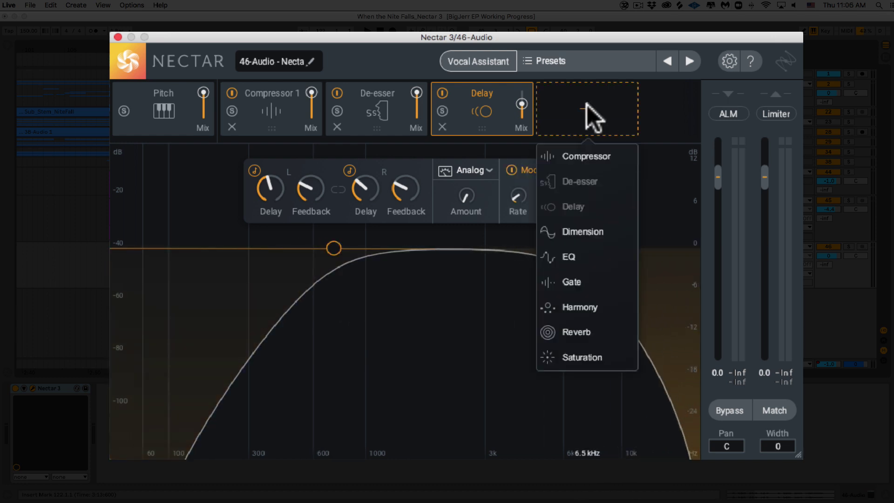
pyautogui.click(582, 234)
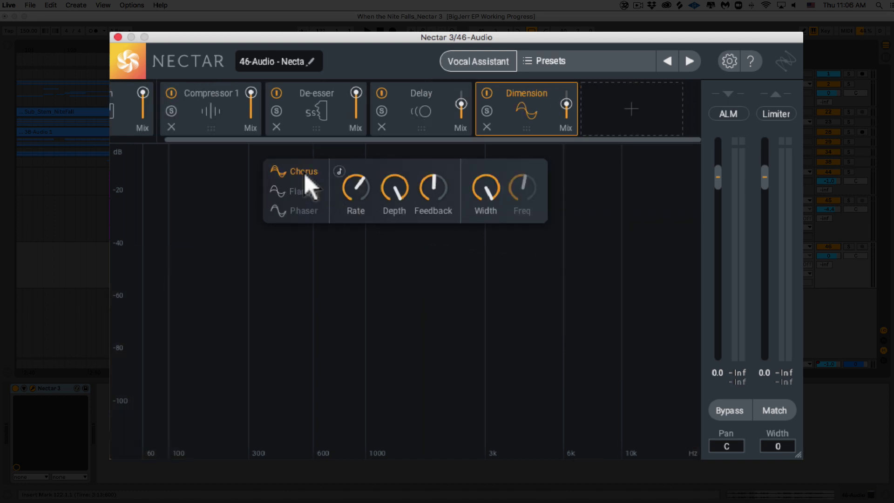
pyautogui.click(303, 190)
pyautogui.click(303, 210)
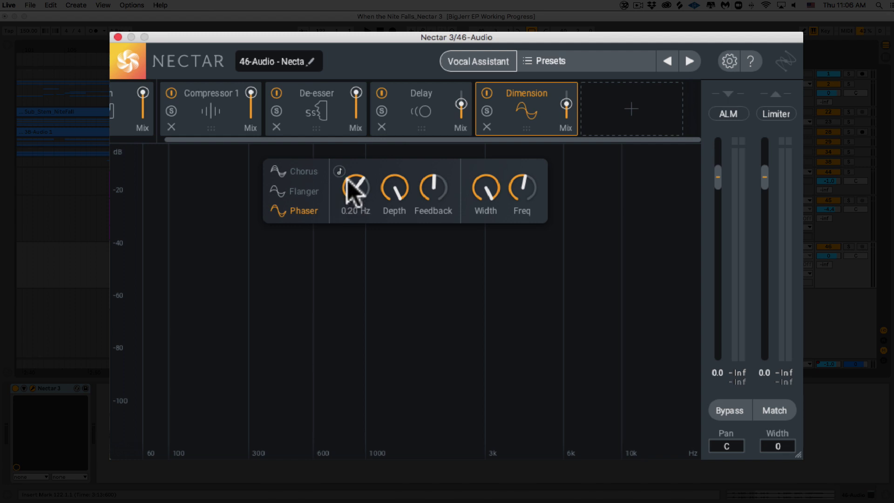
# Add an EQ with a dynamic 252 Hz highpass and a -9.5 dB cut at 2942 Hz
pyautogui.click(643, 113)
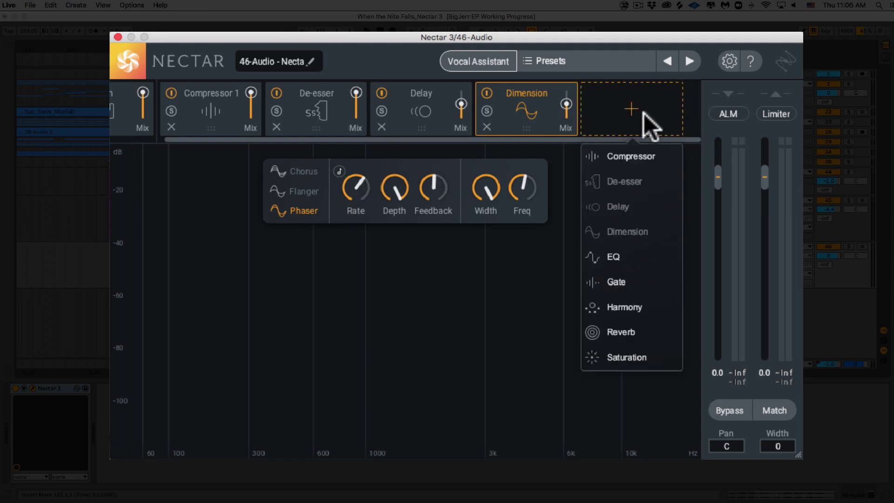
pyautogui.click(634, 255)
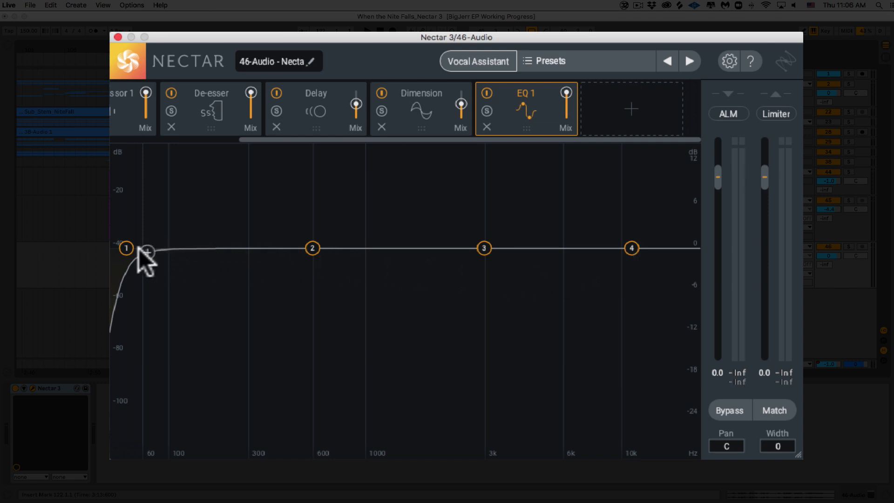
pyautogui.moveTo(135, 249); pyautogui.dragTo(233, 257)
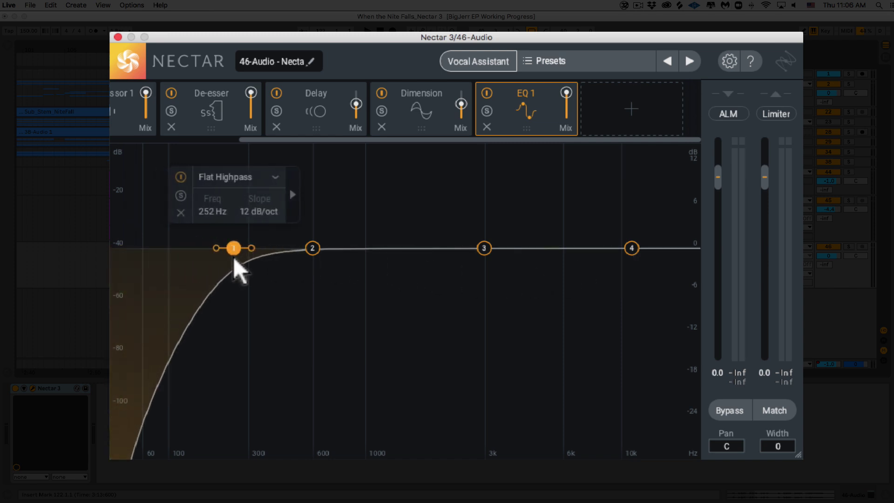
pyautogui.click(292, 189)
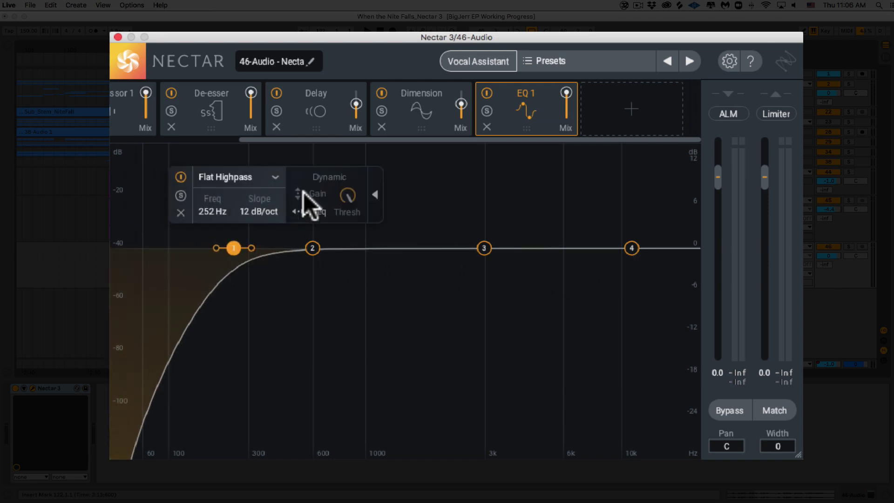
pyautogui.click(313, 211)
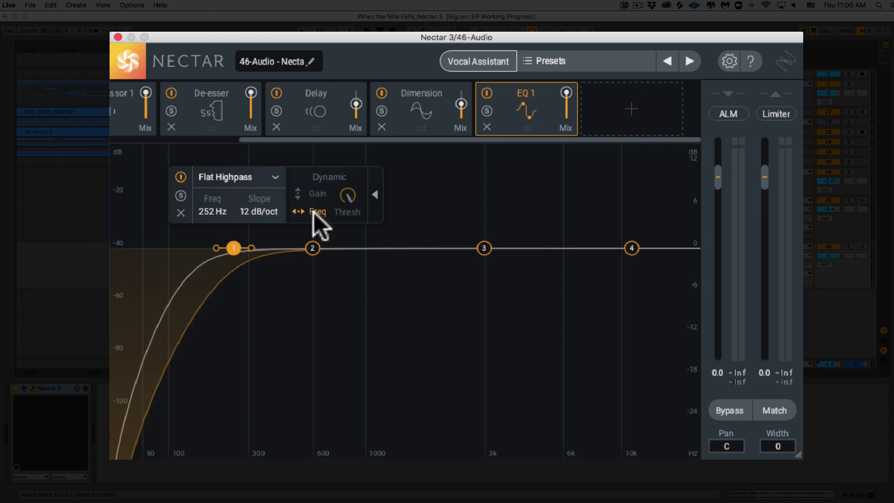
pyautogui.moveTo(484, 248); pyautogui.dragTo(484, 317)
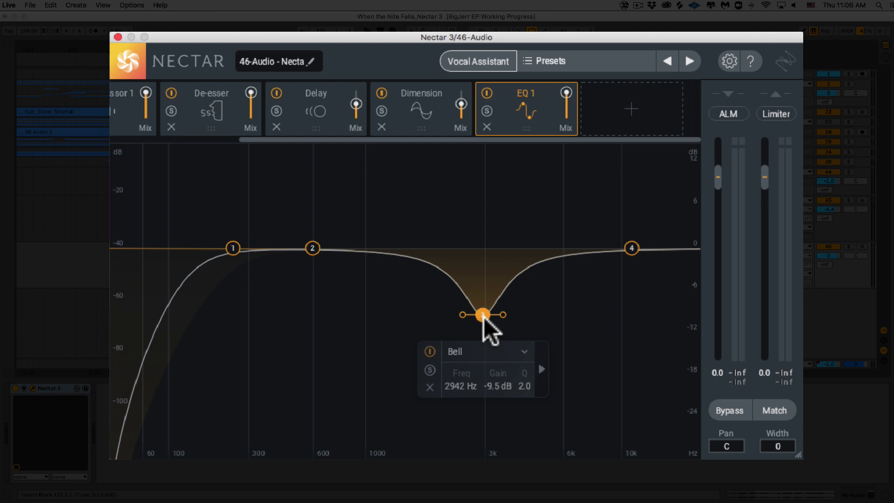
# Add Gate and Harmony modules, spreading the unison voices with the left one panned to about -45.7
pyautogui.click(625, 123)
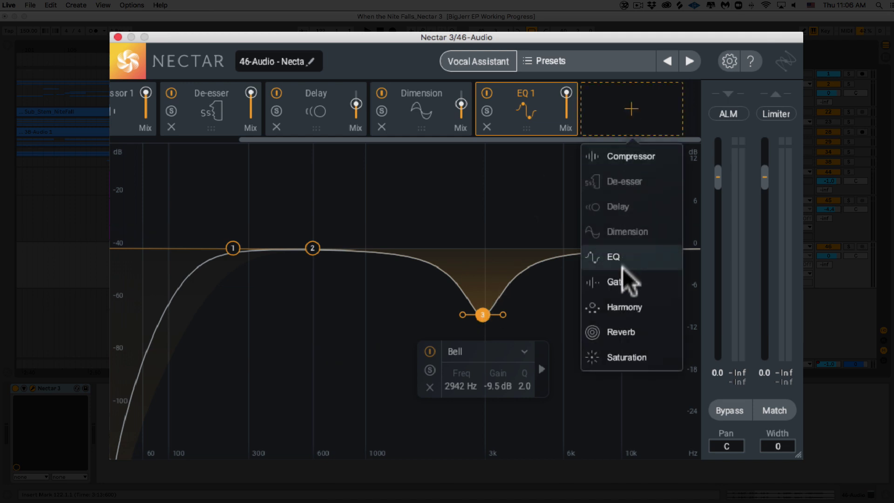
pyautogui.click(623, 280)
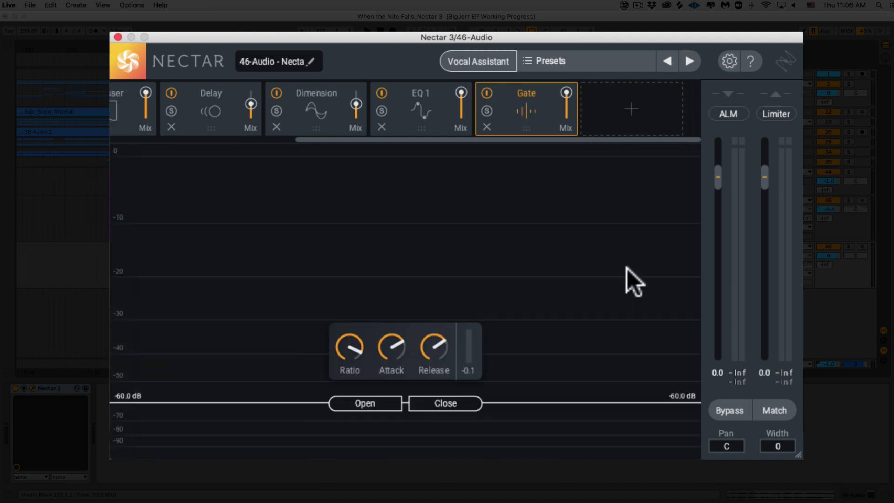
pyautogui.click(633, 111)
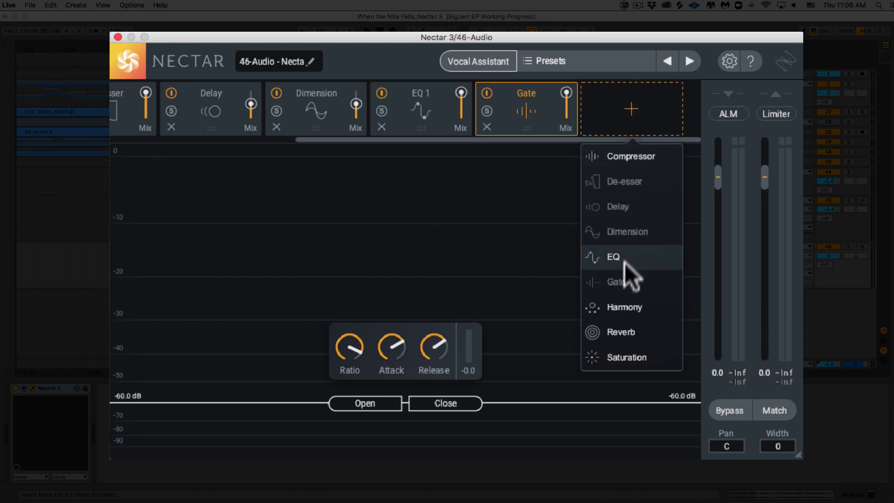
pyautogui.click(624, 309)
pyautogui.moveTo(449, 241); pyautogui.dragTo(378, 186)
pyautogui.moveTo(168, 242); pyautogui.dragTo(254, 188)
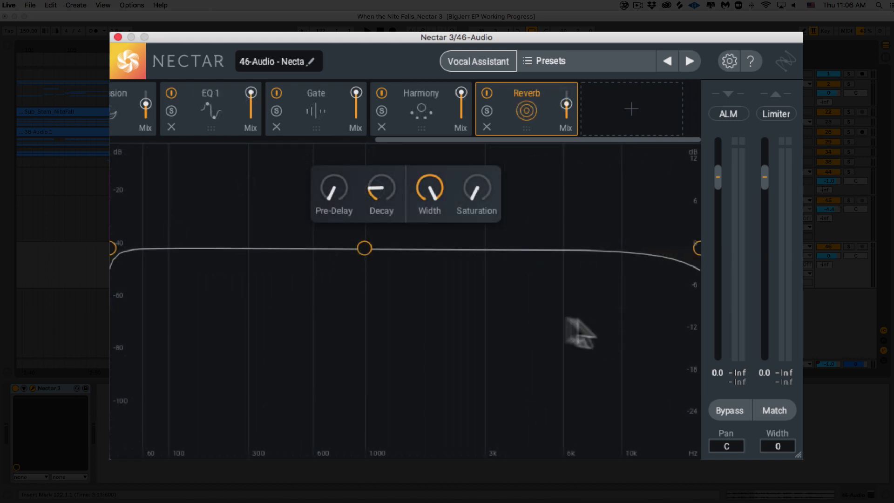
# Dip the reverb 6.75 dB at 1.1 kHz, cut its lows below 388 Hz, and add Decimate Saturation with reduced highs
pyautogui.moveTo(364, 255); pyautogui.dragTo(376, 296)
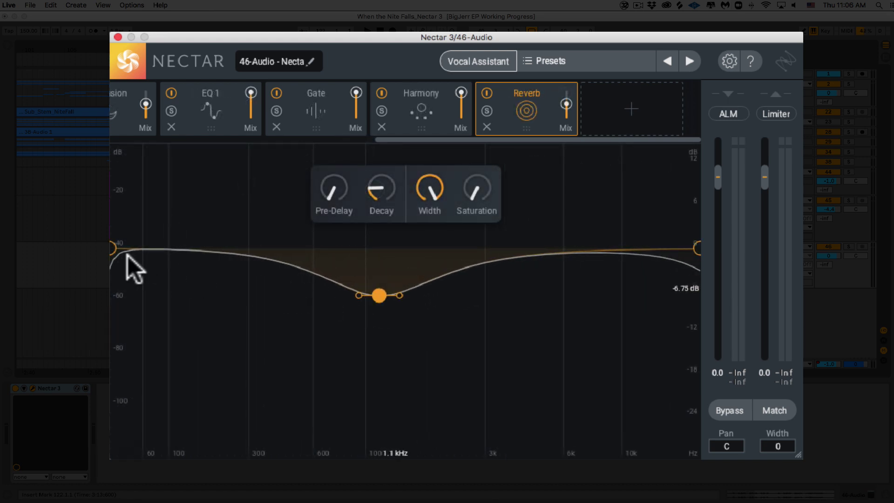
pyautogui.moveTo(115, 250); pyautogui.dragTo(291, 256)
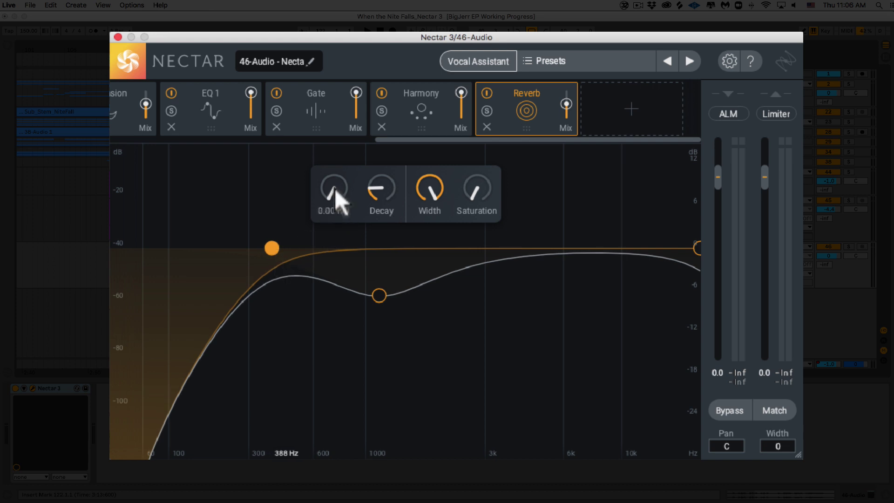
pyautogui.click(631, 109)
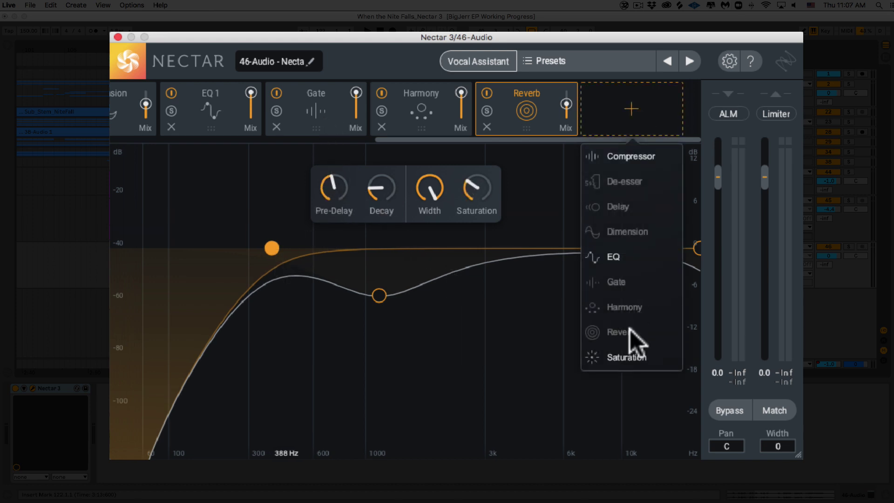
pyautogui.click(625, 356)
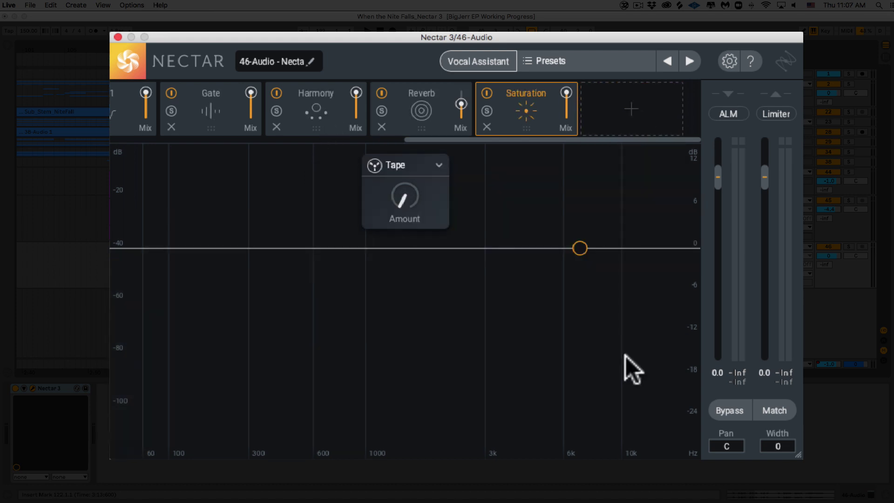
pyautogui.click(435, 165)
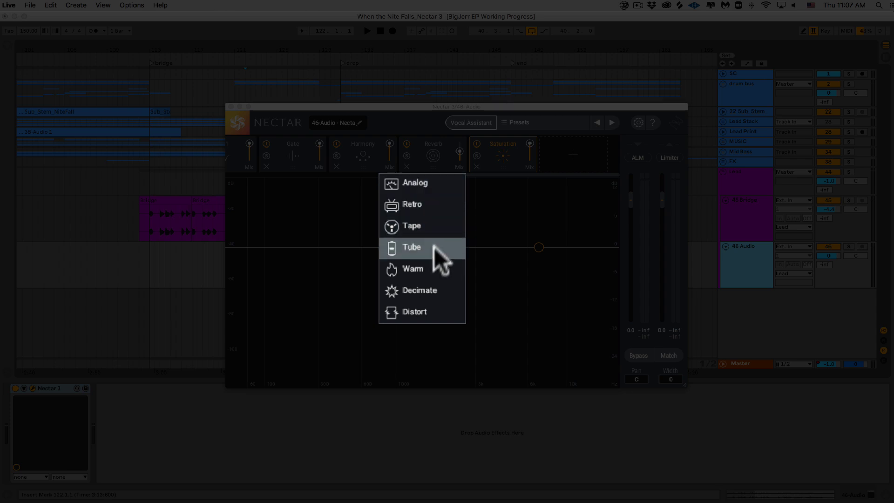
pyautogui.click(425, 281)
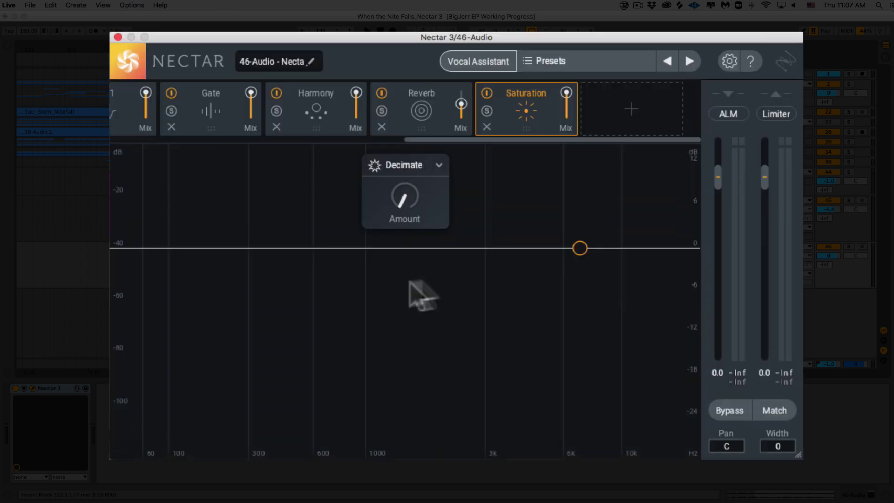
pyautogui.moveTo(561, 247); pyautogui.dragTo(466, 278)
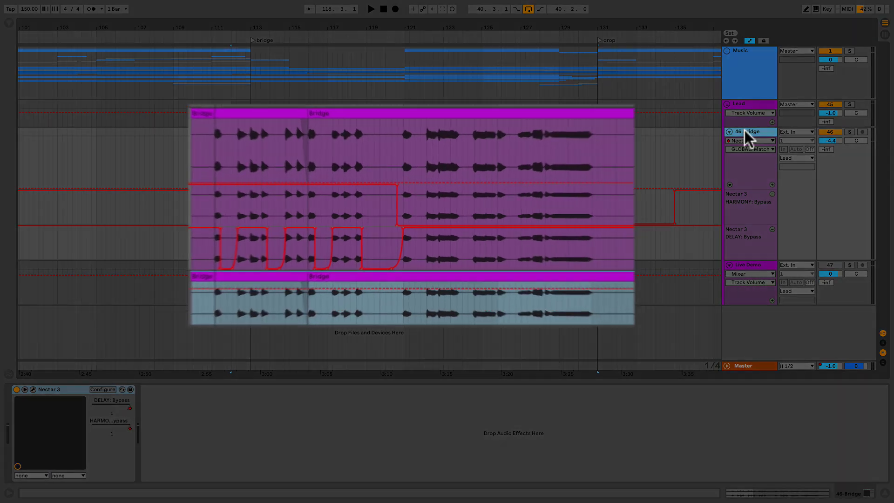
# Solo 46 Bridge, play it with Nectar 3 bypassed, then switch Nectar 3 back on
pyautogui.click(745, 135)
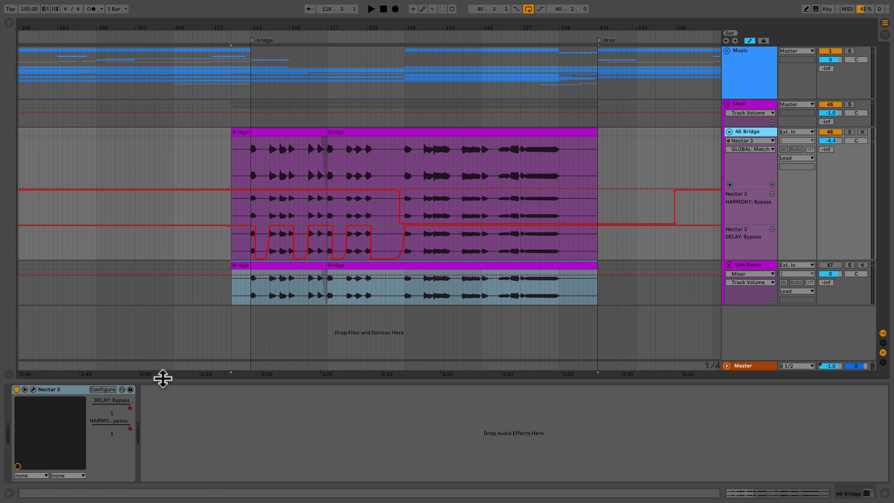
pyautogui.click(849, 131)
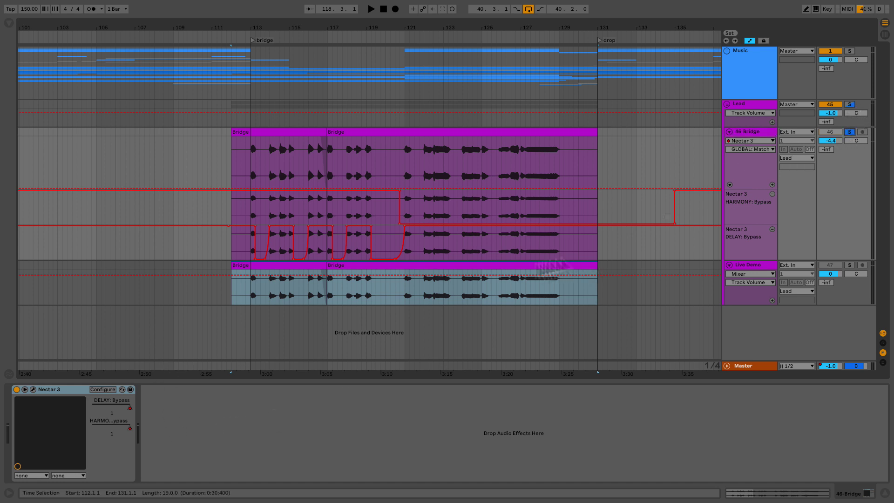
pyautogui.click(17, 389)
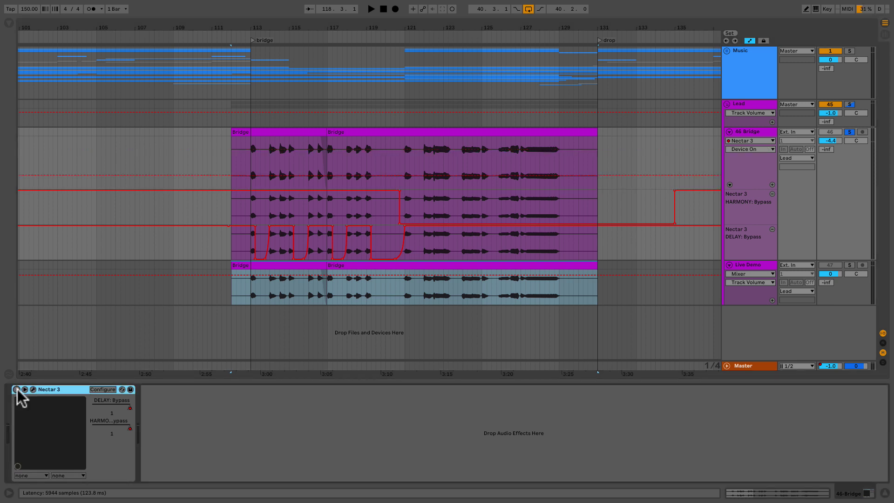
pyautogui.press('space')
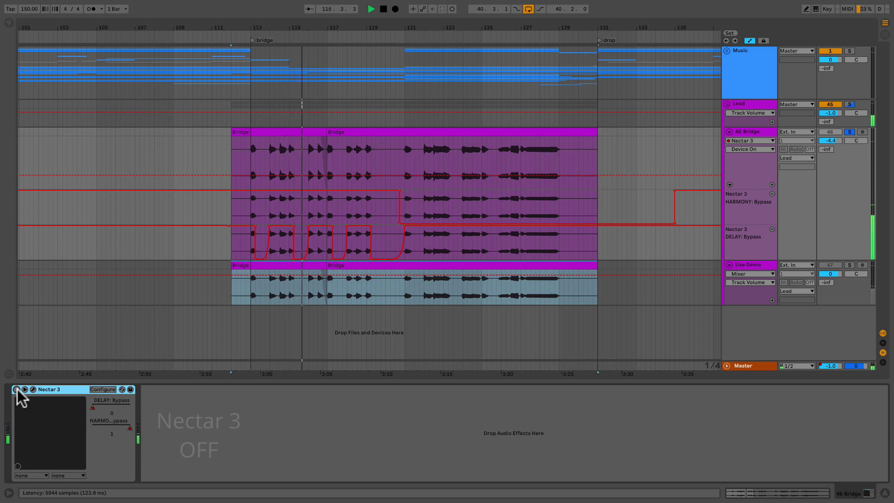
pyautogui.click(16, 389)
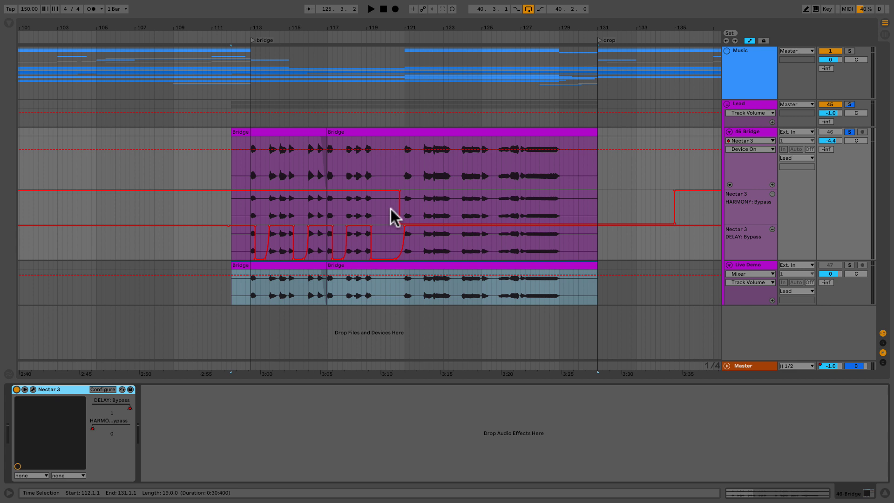
# Play from bar 112.3.1, unsolo 46 Bridge to hear the full mix, then stop
pyautogui.click(241, 207)
pyautogui.press('space')
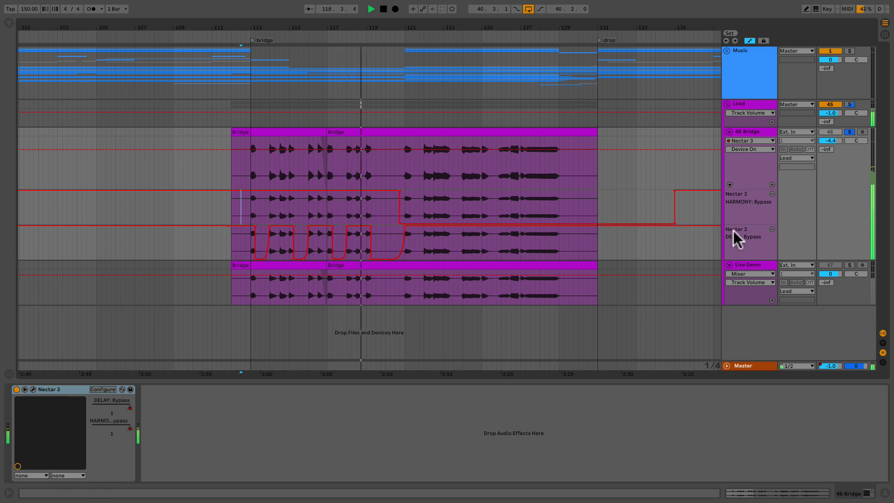
pyautogui.click(849, 132)
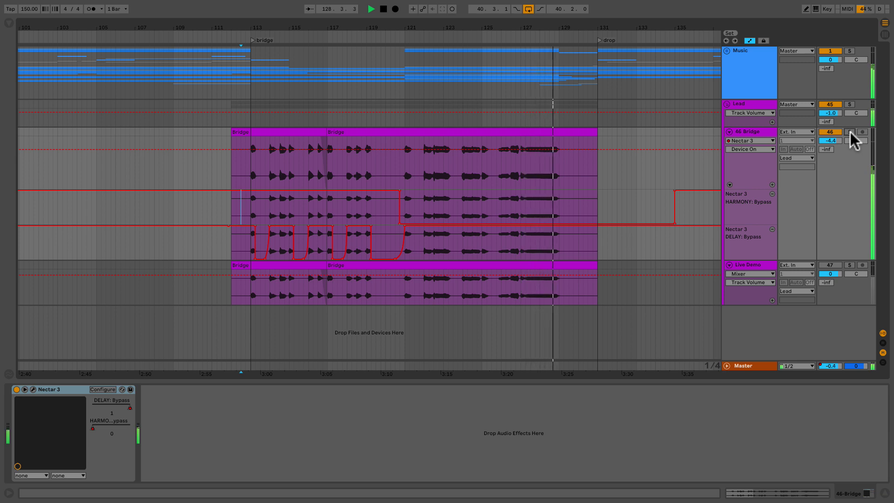
pyautogui.press('space')
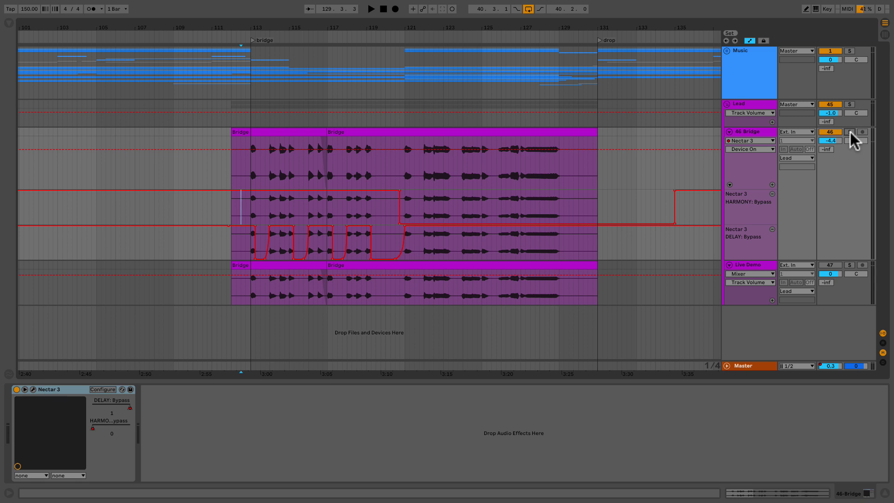
pyautogui.click(32, 389)
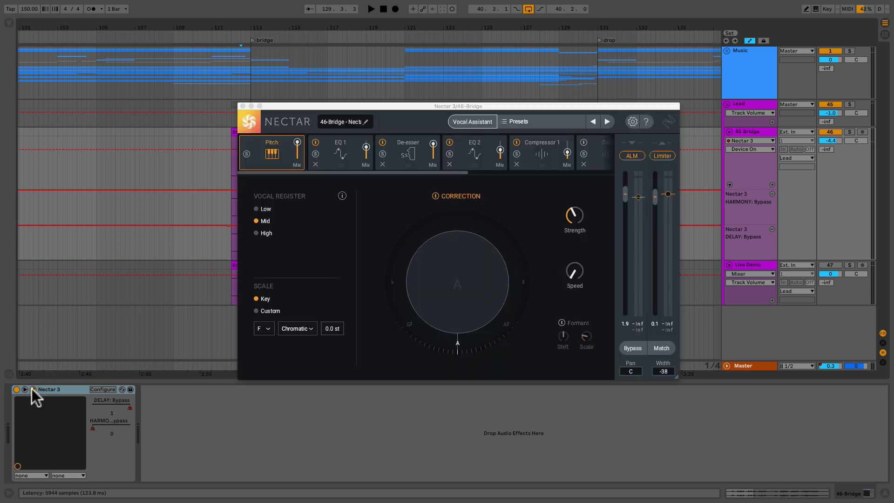
pyautogui.click(271, 154)
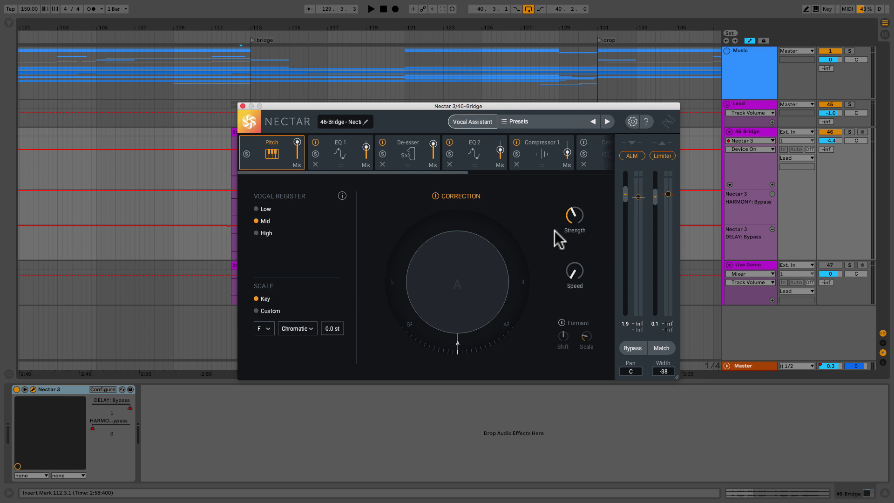
pyautogui.click(342, 156)
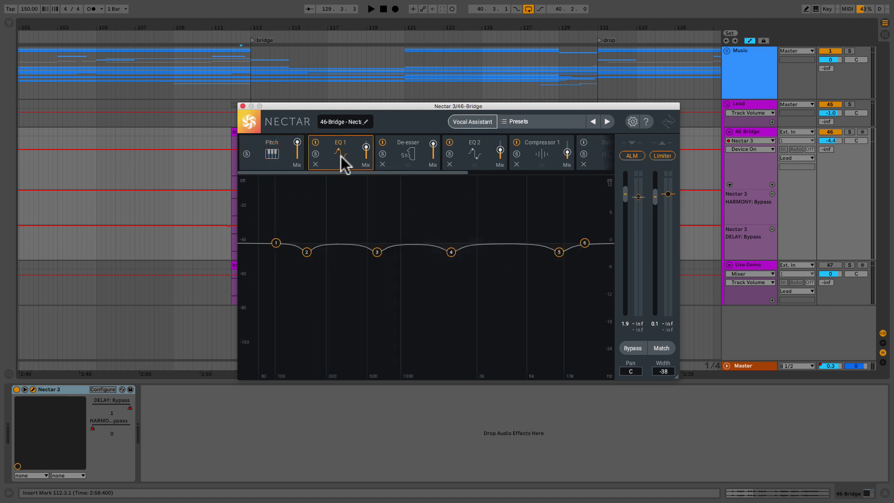
pyautogui.click(409, 156)
pyautogui.click(471, 152)
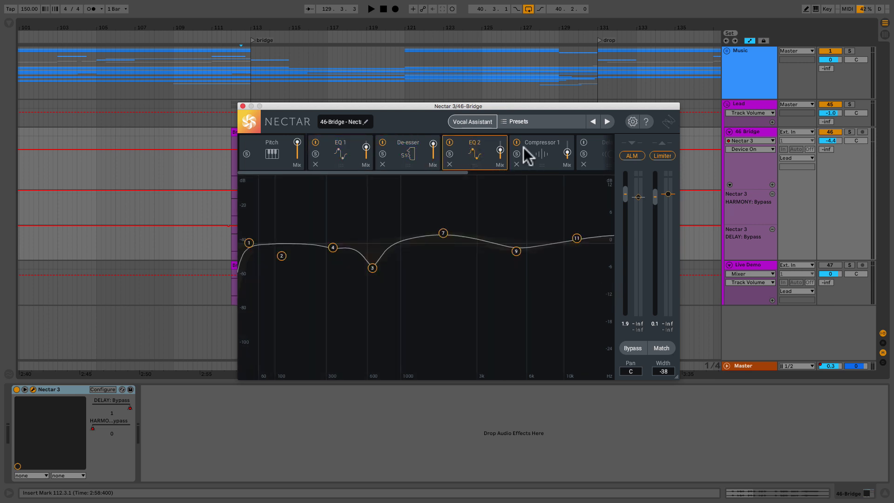
pyautogui.hscroll(2, 524, 153)
pyautogui.click(497, 156)
pyautogui.hscroll(2, 550, 160)
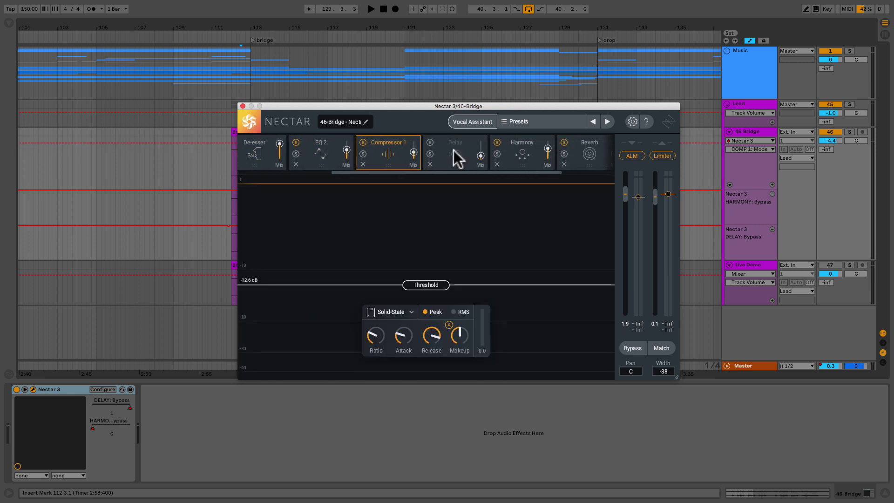
pyautogui.click(523, 157)
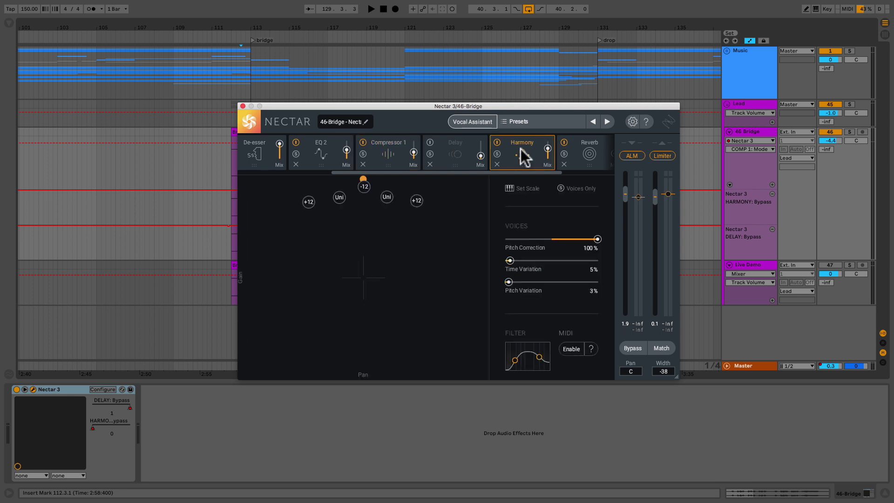
pyautogui.hscroll(2, 516, 160)
pyautogui.click(508, 154)
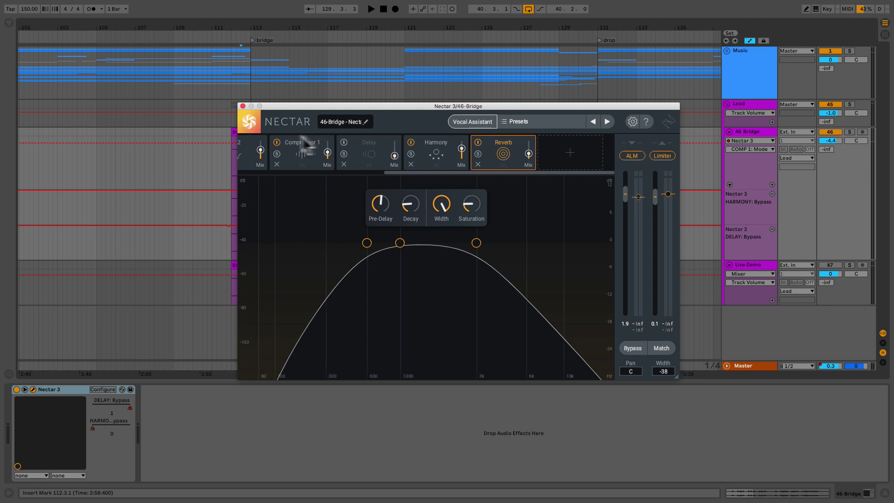
# Activate the Live Demo track, switch off 46 Bridge, and solo the Lead track
pyautogui.click(242, 106)
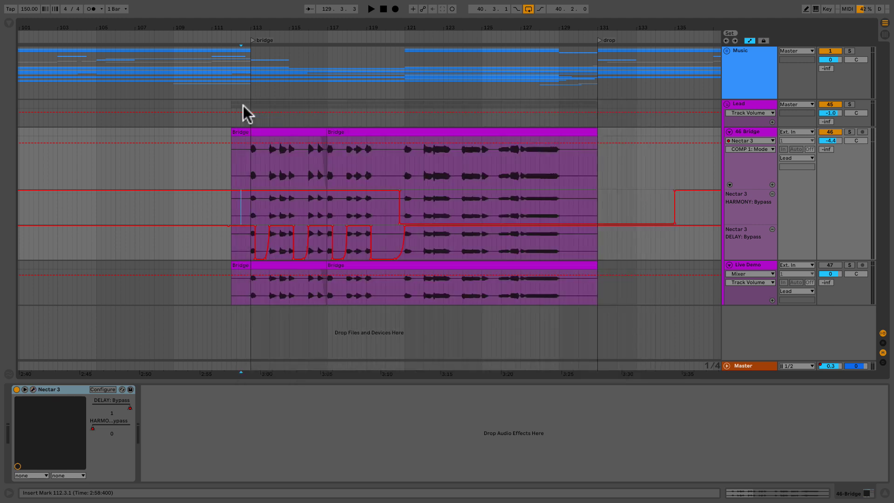
pyautogui.click(754, 269)
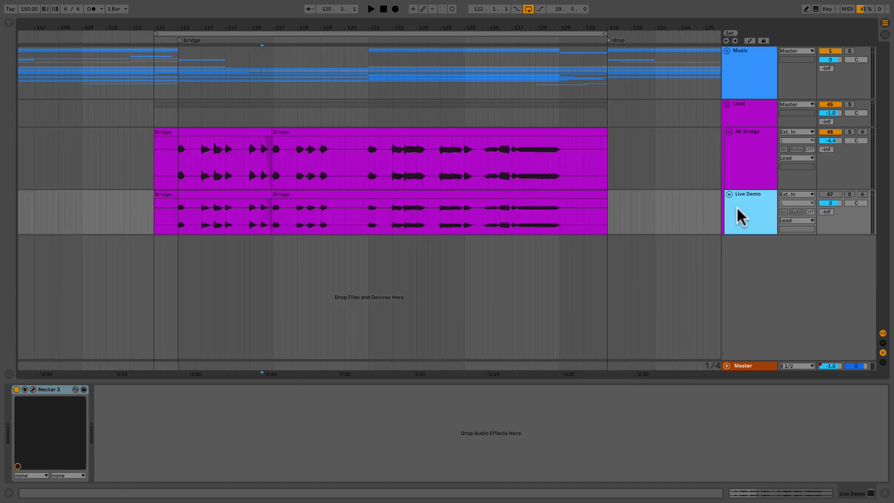
pyautogui.click(830, 194)
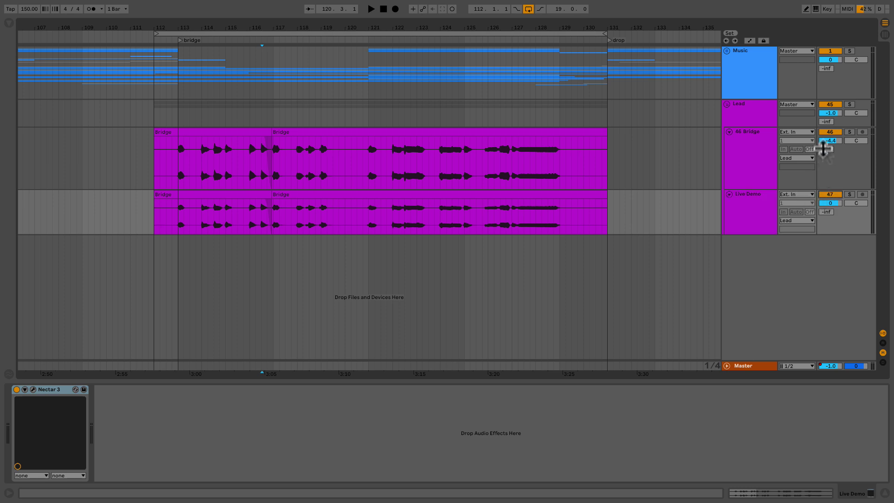
pyautogui.click(829, 132)
pyautogui.click(849, 104)
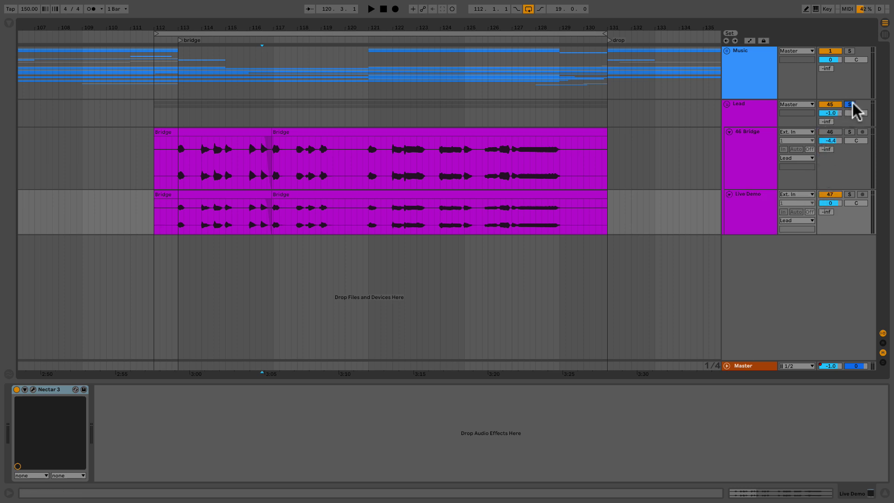
# Set a loop over the bridge section, ending at about bar 129
pyautogui.click(31, 389)
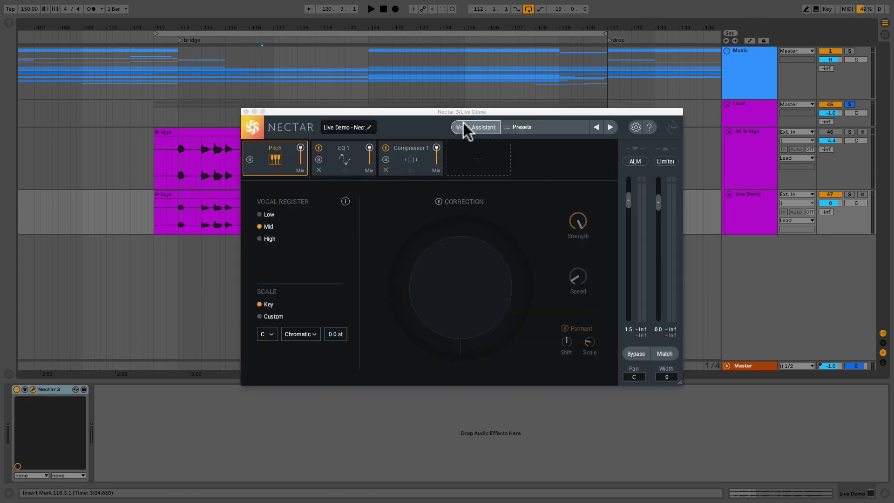
pyautogui.click(246, 111)
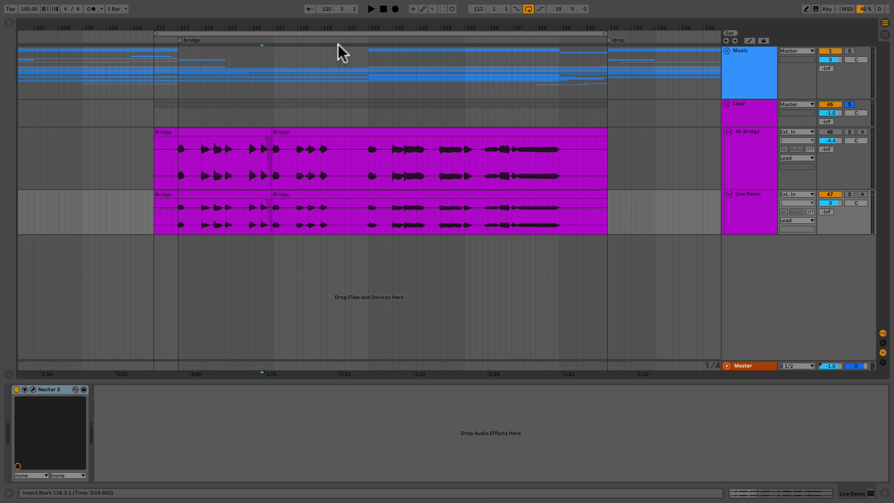
pyautogui.click(337, 33)
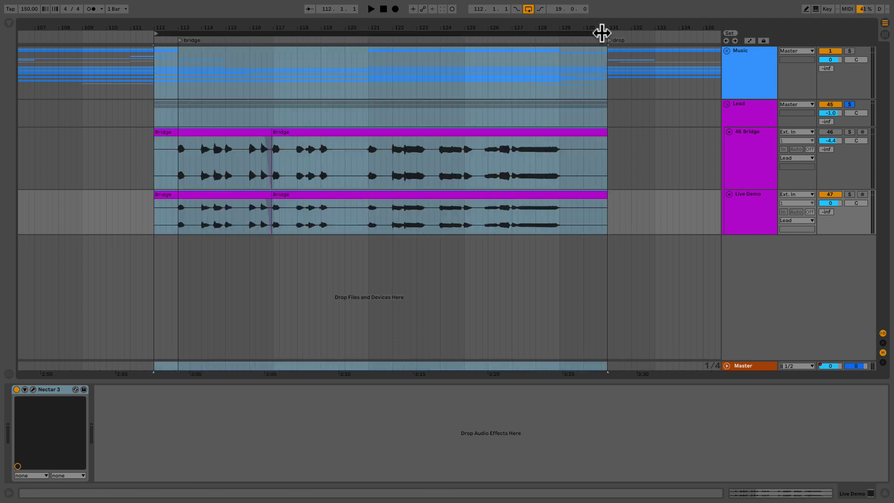
pyautogui.moveTo(607, 44); pyautogui.dragTo(561, 50)
# Move the loop start to bar 113 and open Nectar 3 on the Live Demo track
pyautogui.moveTo(166, 43); pyautogui.dragTo(185, 43)
pyautogui.click(747, 205)
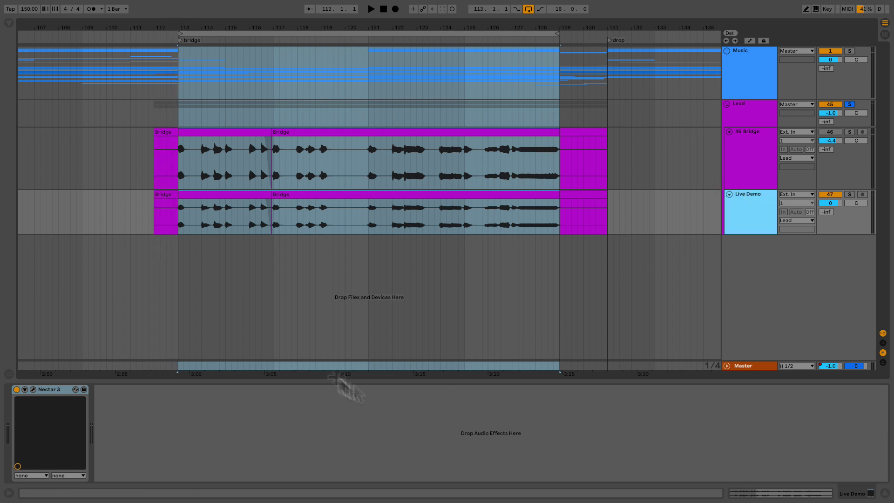
pyautogui.click(33, 389)
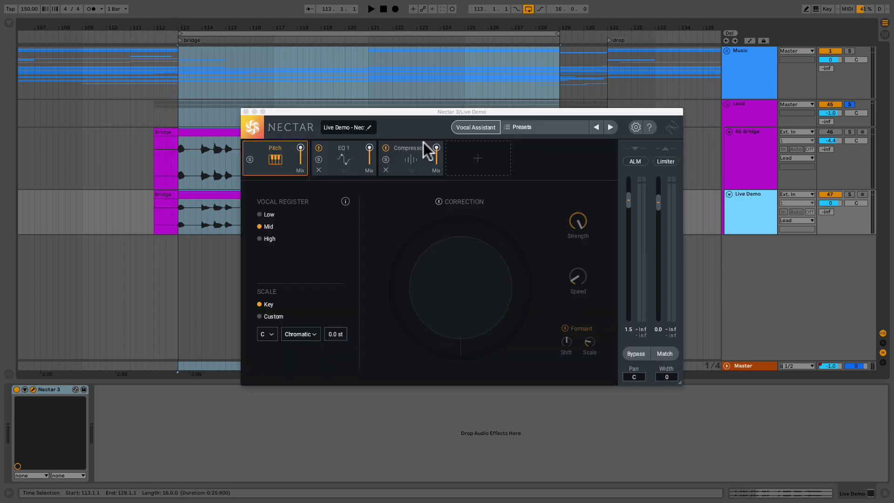
# Run the Vocal Assistant with Assist, Modern, Aggressive on the playing vocal and accept its preset
pyautogui.click(460, 127)
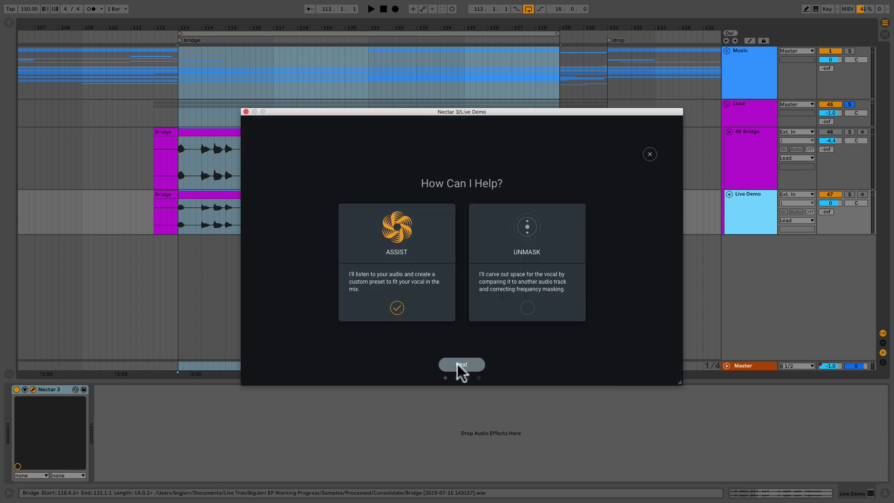
pyautogui.click(456, 364)
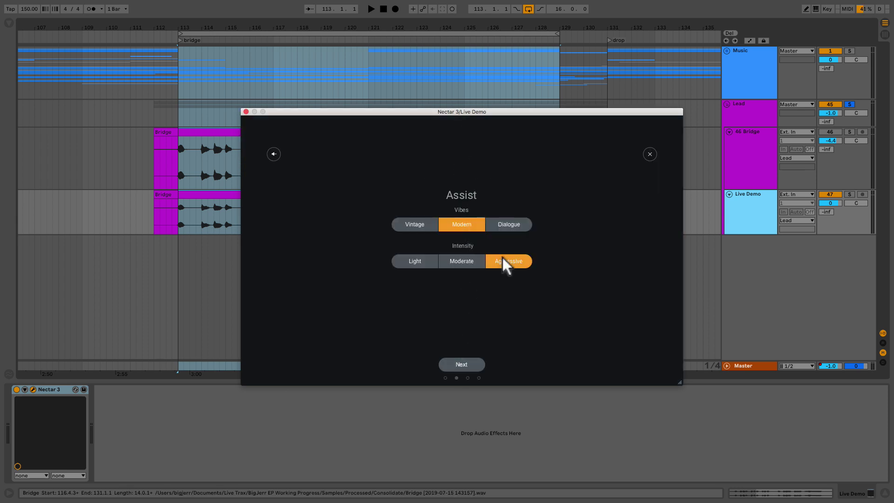
pyautogui.click(461, 364)
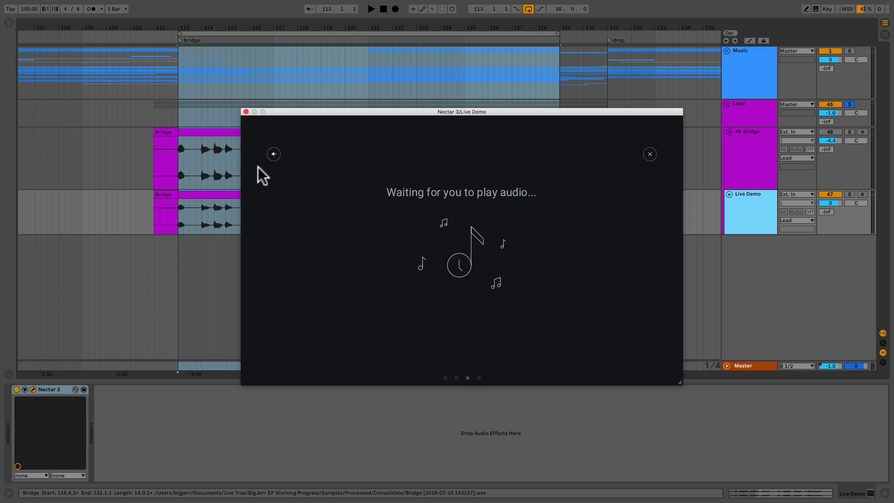
pyautogui.press('space')
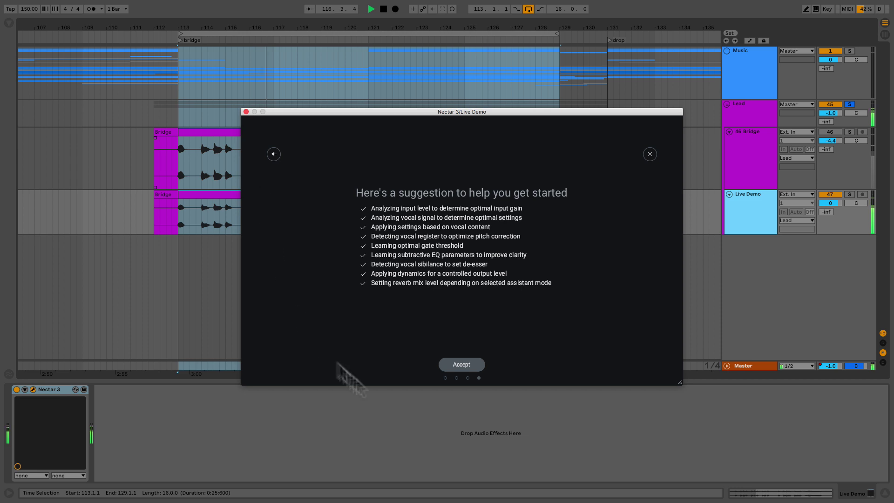
pyautogui.click(471, 362)
pyautogui.press('space')
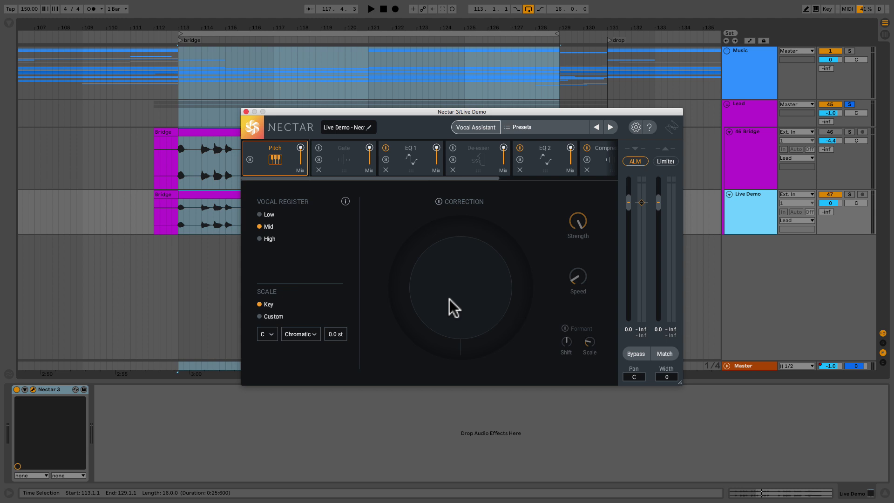
# Set the Pitch module to F Minor with correction on at about 36% strength, auditioning the bridge
pyautogui.press('space')
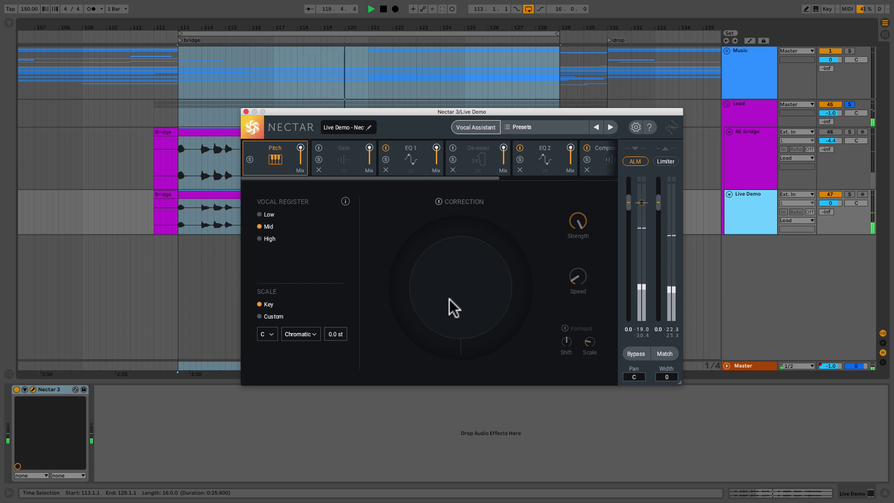
pyautogui.press('space')
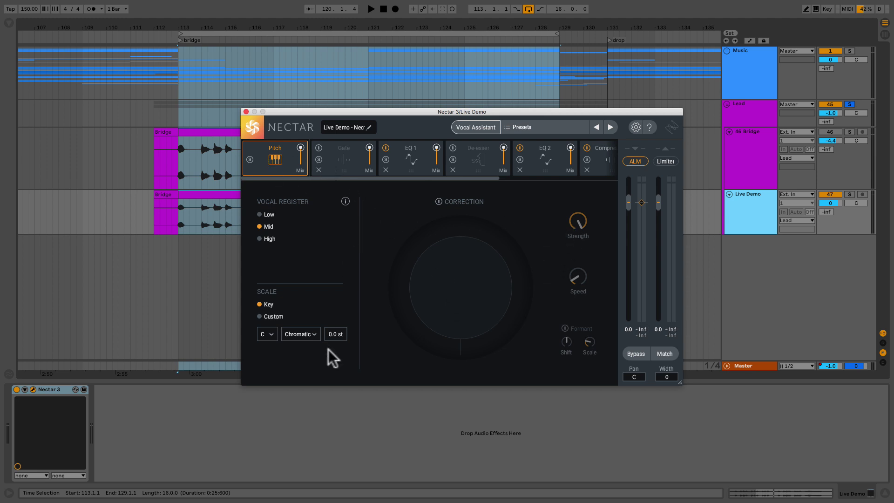
pyautogui.click(268, 335)
pyautogui.click(266, 239)
pyautogui.click(301, 334)
pyautogui.click(305, 371)
pyautogui.click(439, 202)
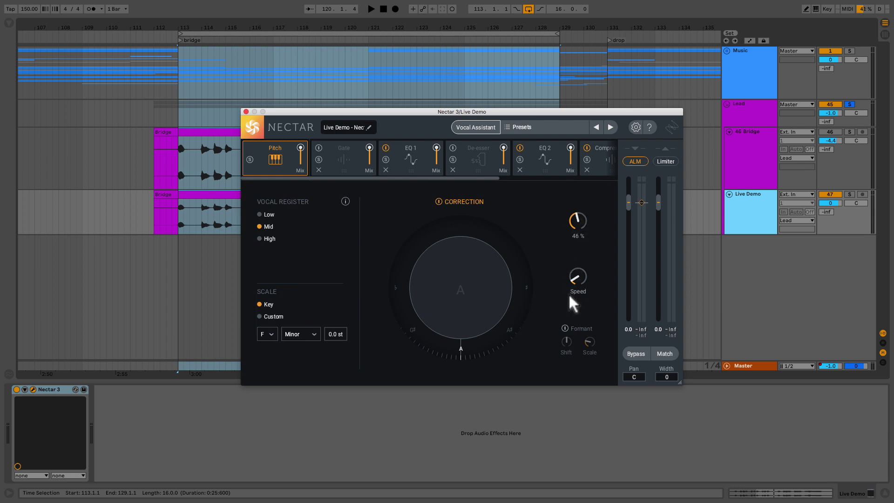
pyautogui.press('space')
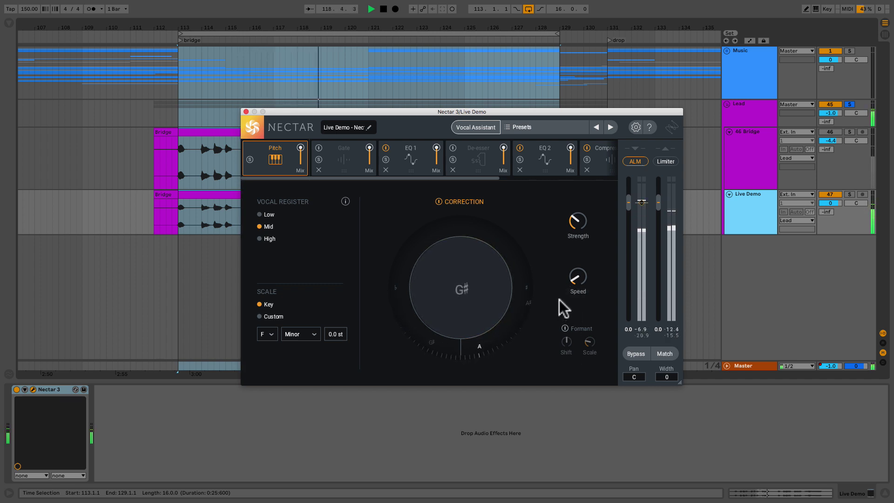
pyautogui.press('space')
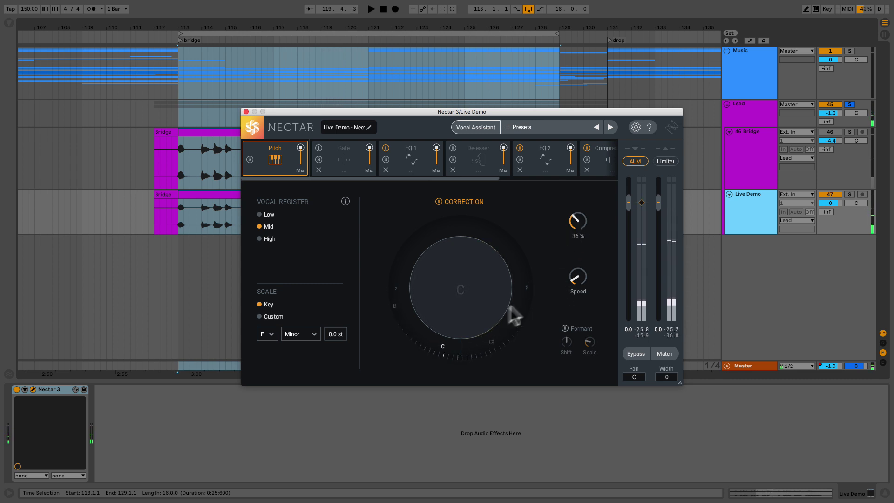
# Switch on the Gate module, audition the vocal, and display the EQ 1 curve
pyautogui.click(349, 156)
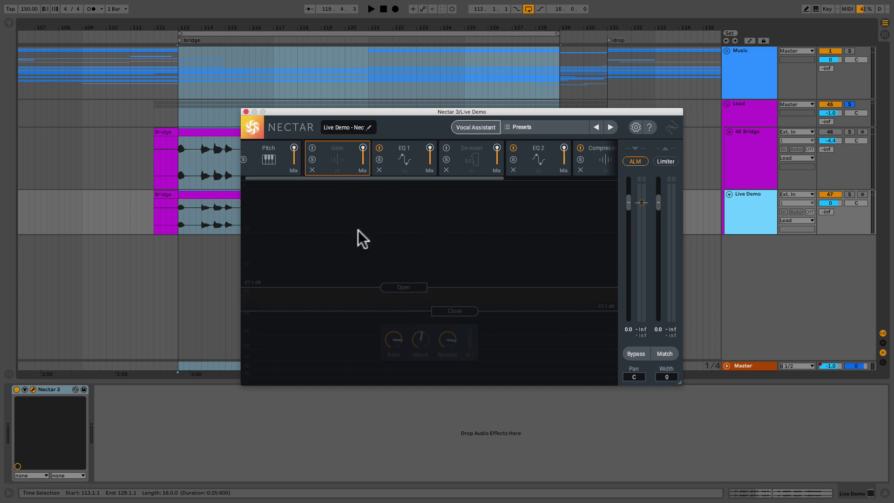
pyautogui.click(312, 148)
pyautogui.press('space')
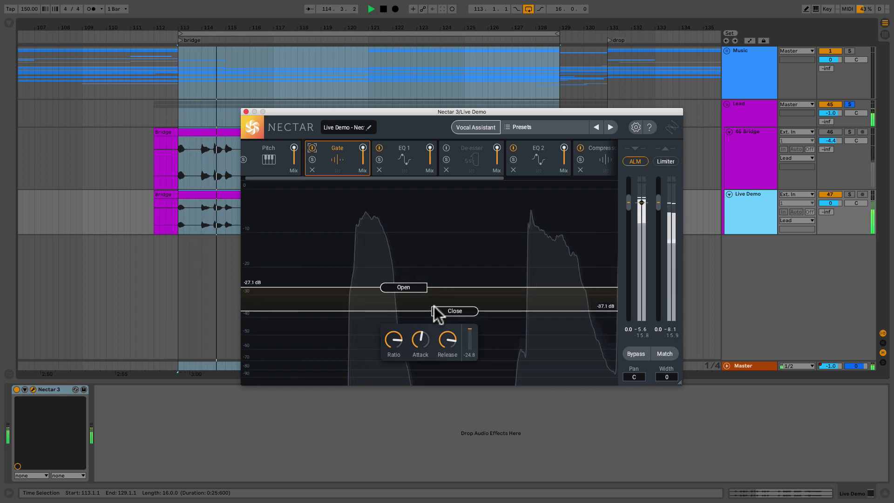
pyautogui.press('space')
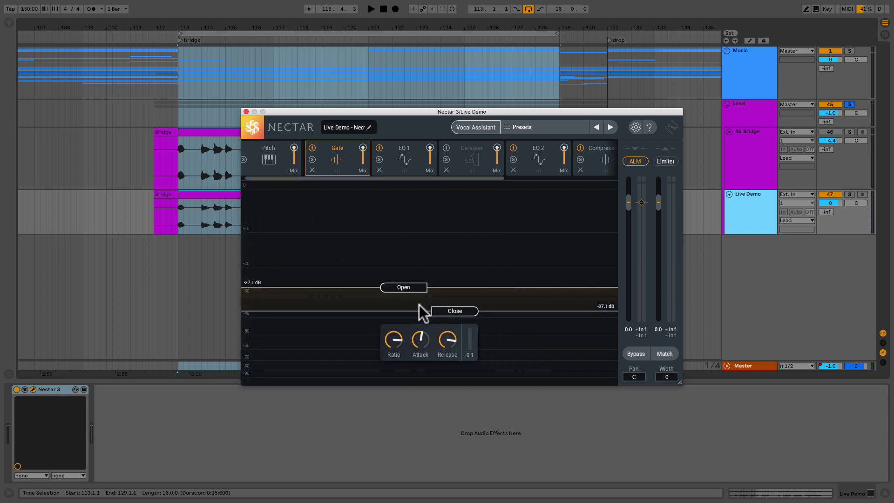
pyautogui.click(399, 156)
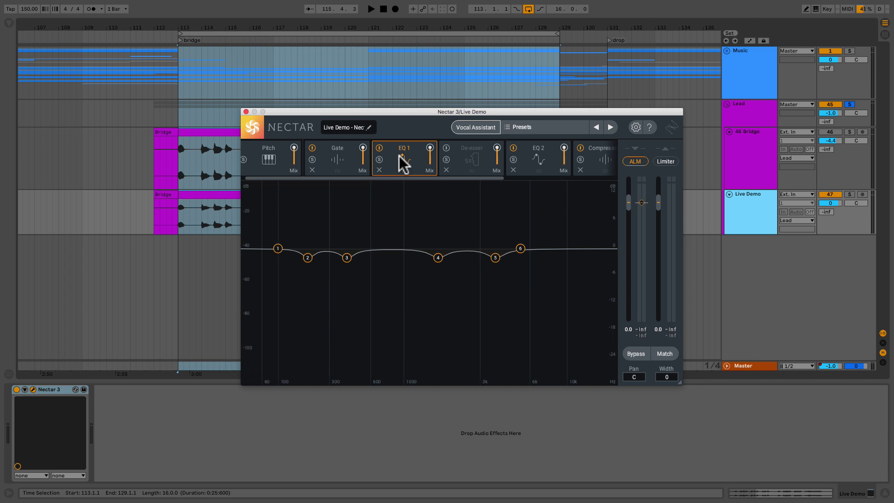
# Turn on the De-esser, target 3.6 kHz, and lower its threshold to -19.1 dB
pyautogui.click(477, 157)
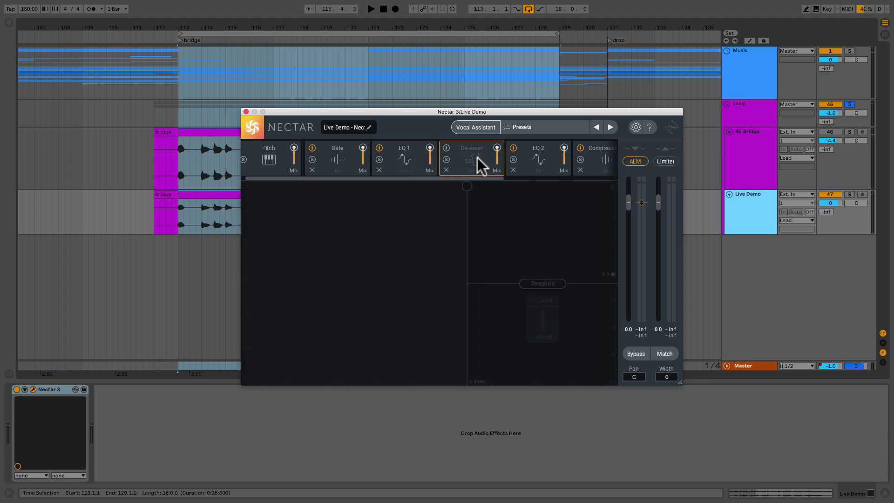
pyautogui.click(447, 147)
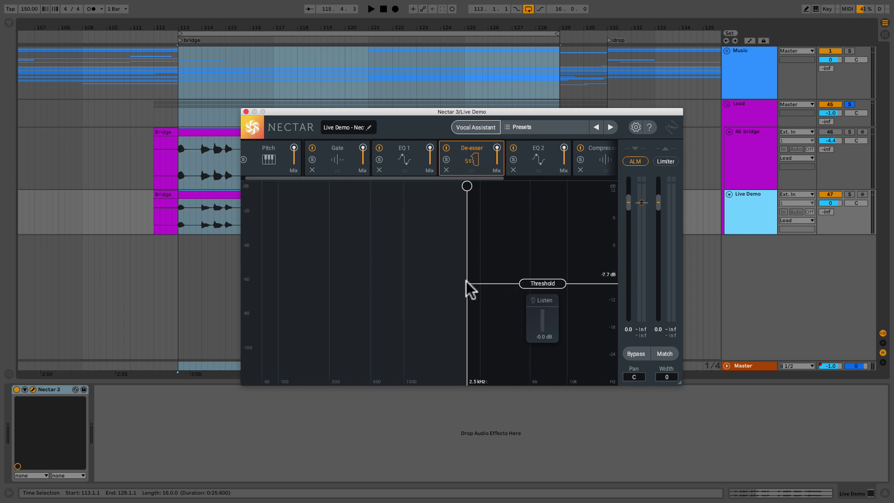
pyautogui.moveTo(466, 280); pyautogui.dragTo(491, 282)
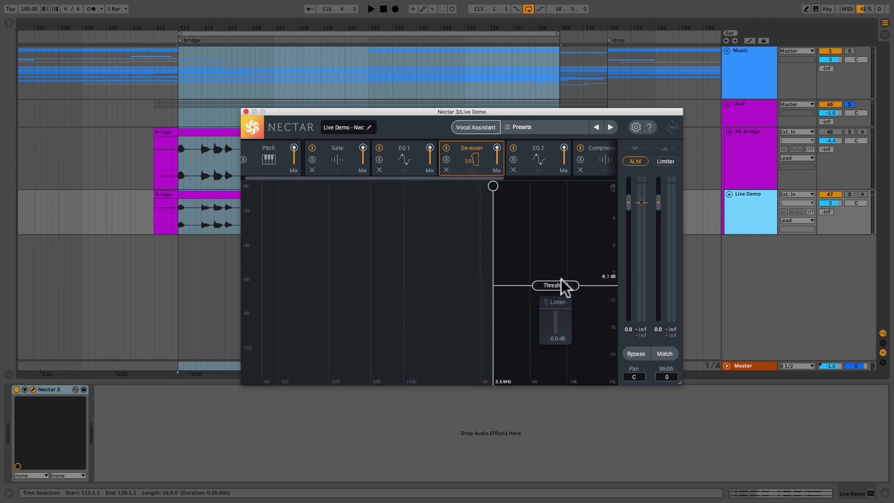
pyautogui.press('space')
pyautogui.moveTo(559, 283); pyautogui.dragTo(555, 334)
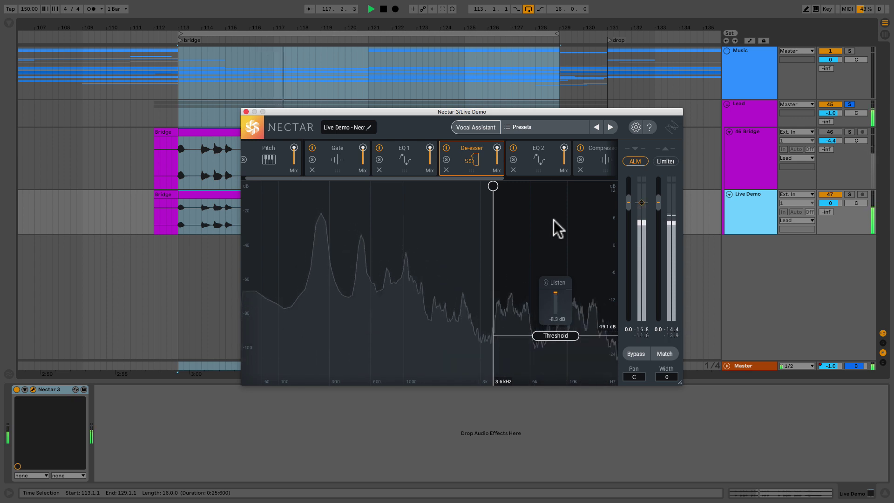
pyautogui.press('space')
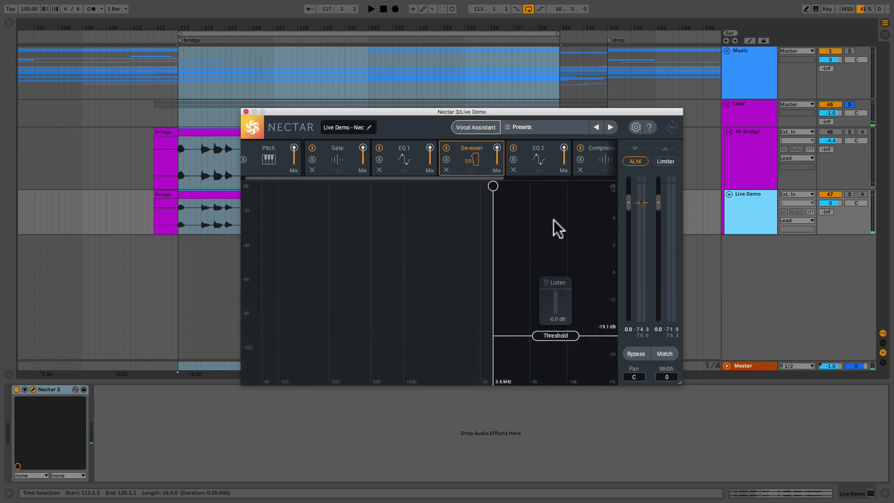
# In EQ 2, move the highpass to 90 Hz and enable its Dynamic Freq
pyautogui.click(540, 158)
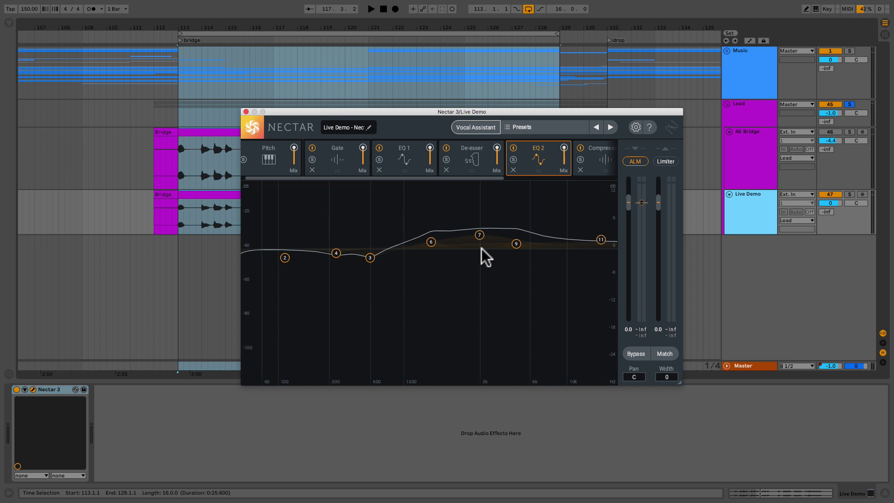
pyautogui.click(285, 257)
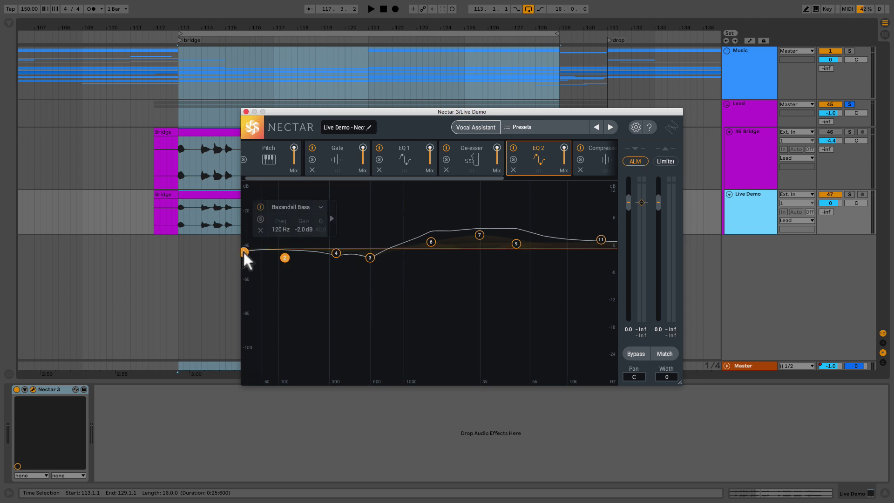
pyautogui.moveTo(244, 252); pyautogui.dragTo(274, 255)
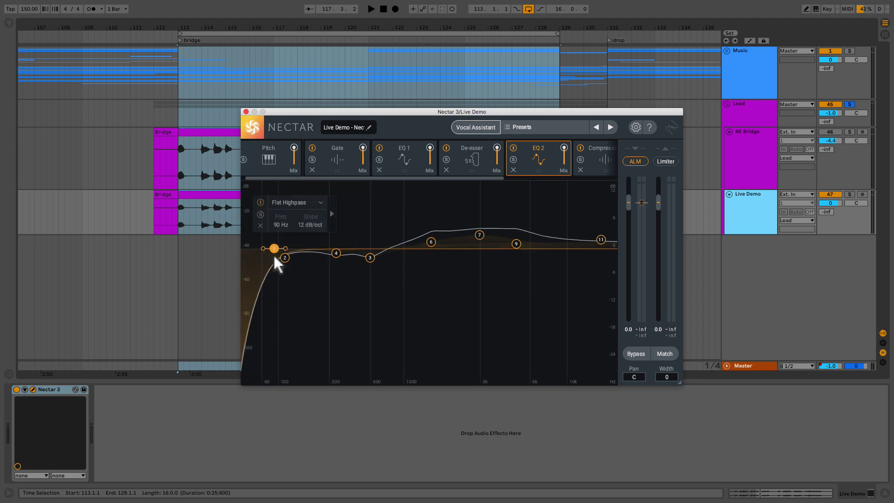
pyautogui.click(332, 213)
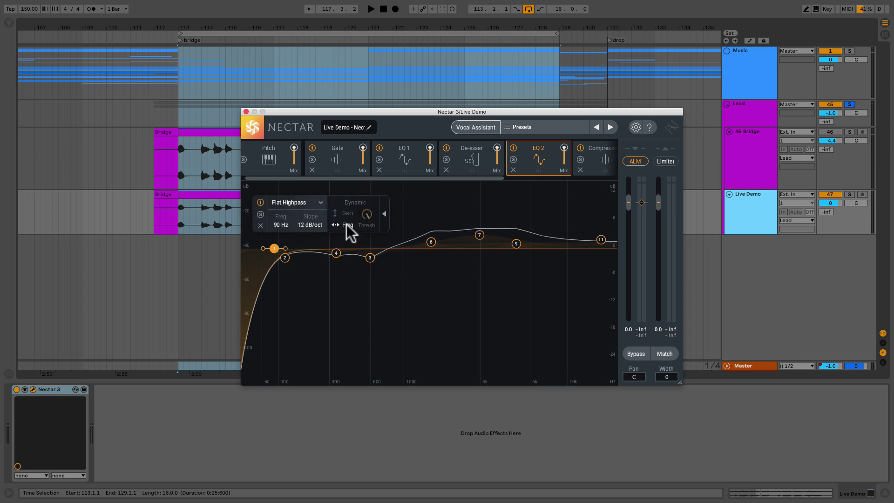
pyautogui.click(346, 224)
# While playing, cut band 9 near 4.5 kHz, reshape band 11's shelf, and flatten band 7
pyautogui.press('space')
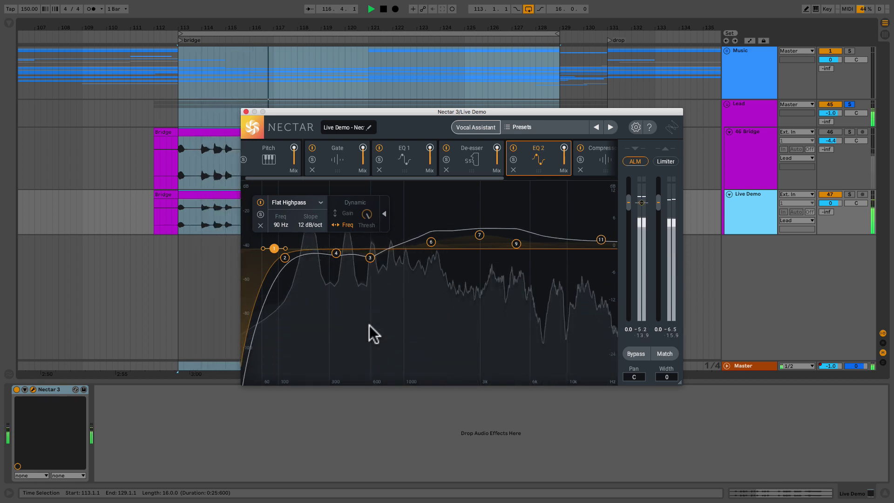
pyautogui.press('space')
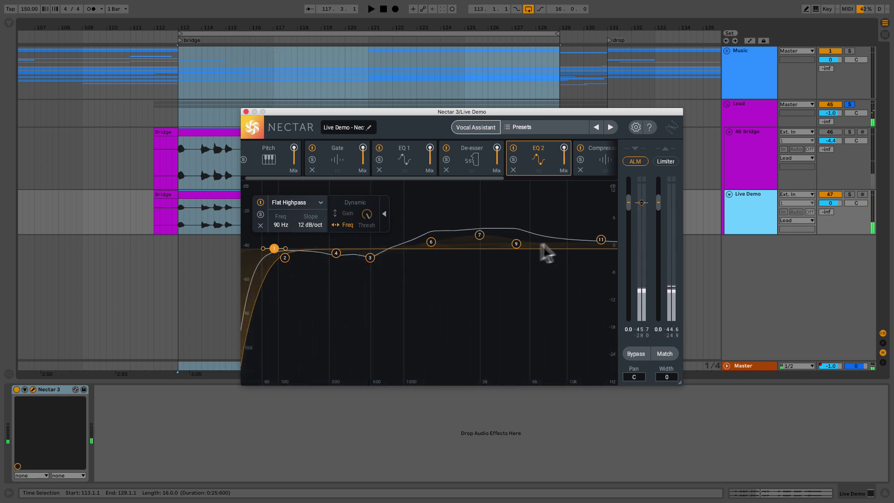
pyautogui.press('space')
pyautogui.moveTo(518, 244); pyautogui.dragTo(508, 278)
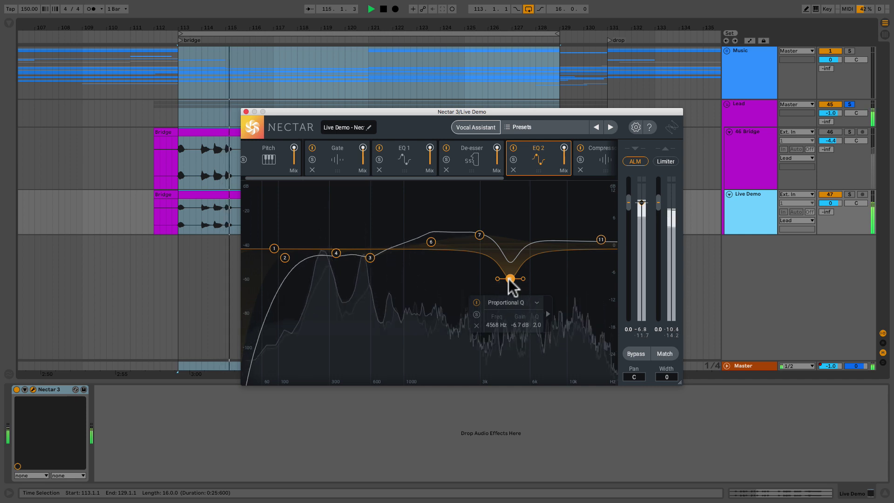
pyautogui.moveTo(600, 239); pyautogui.dragTo(584, 230)
pyautogui.moveTo(479, 234); pyautogui.dragTo(471, 251)
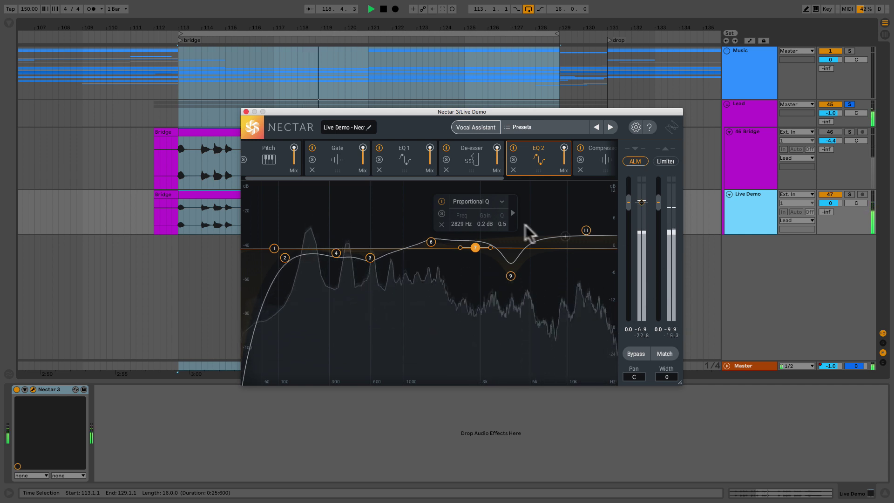
pyautogui.press('space')
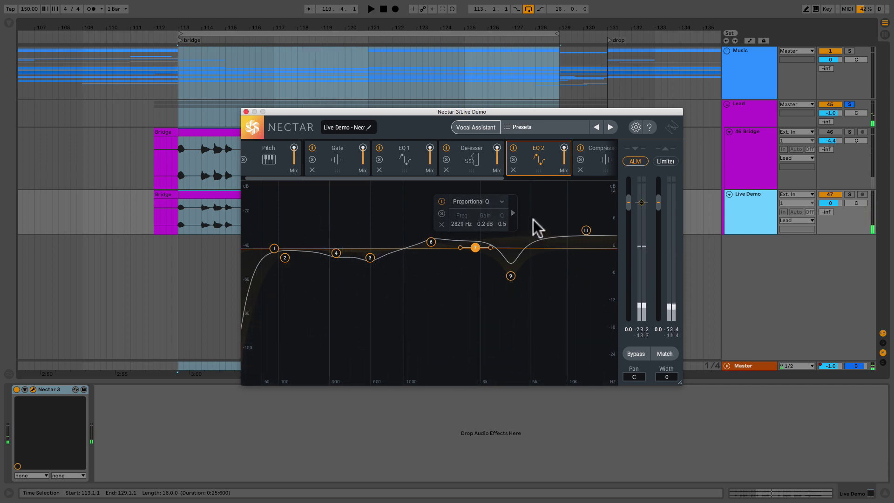
pyautogui.hscroll(5, 533, 162)
# Keep Compressor 1 Optical with Peak detection, 9.0 ms attack and a -16.4 dB threshold
pyautogui.click(506, 153)
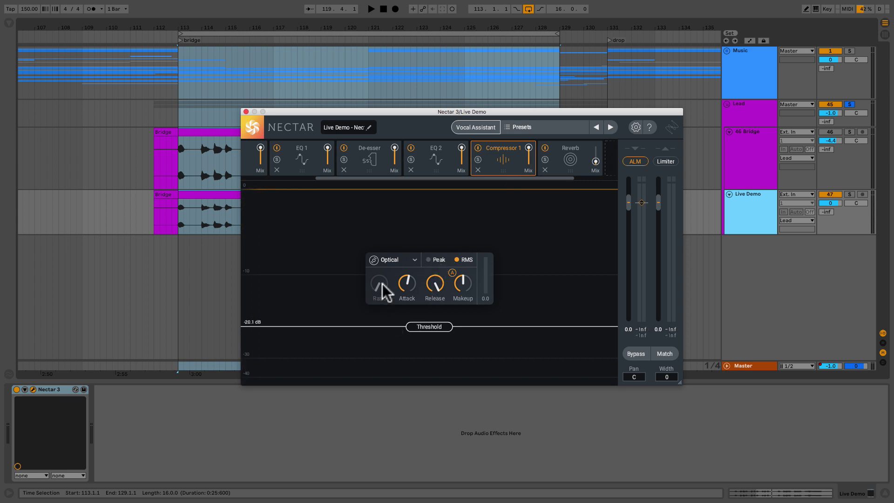
pyautogui.click(386, 260)
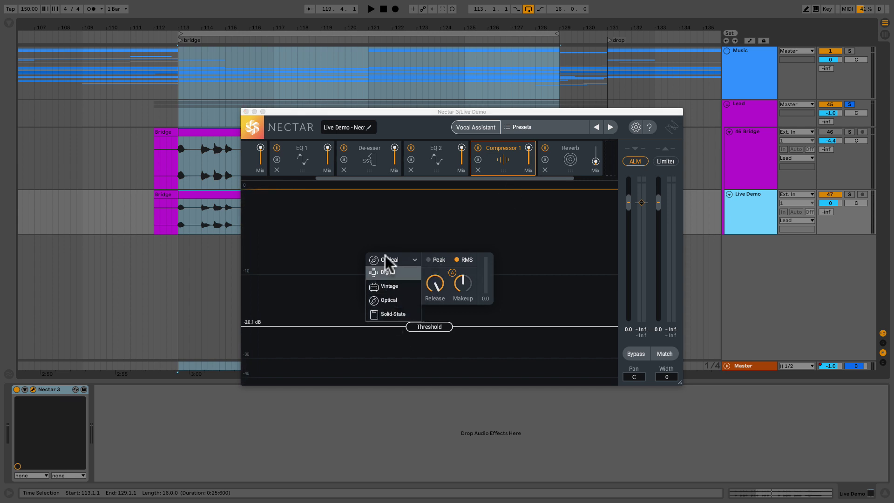
pyautogui.click(386, 259)
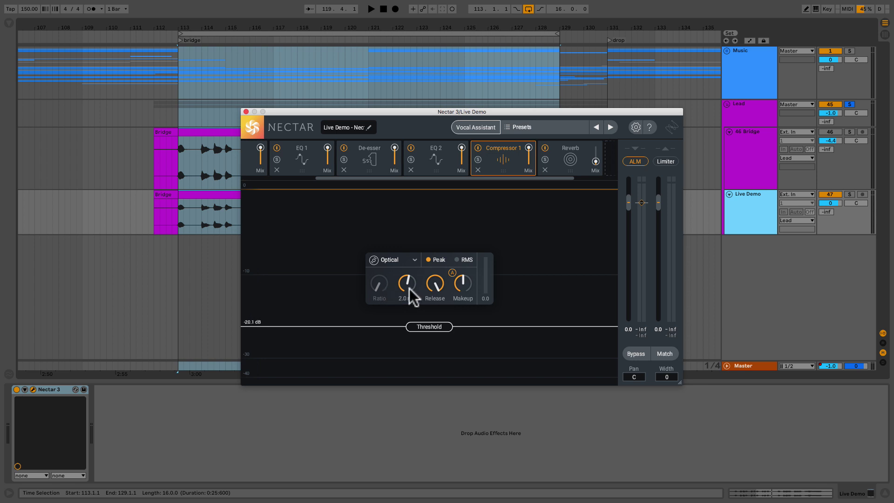
pyautogui.press('space')
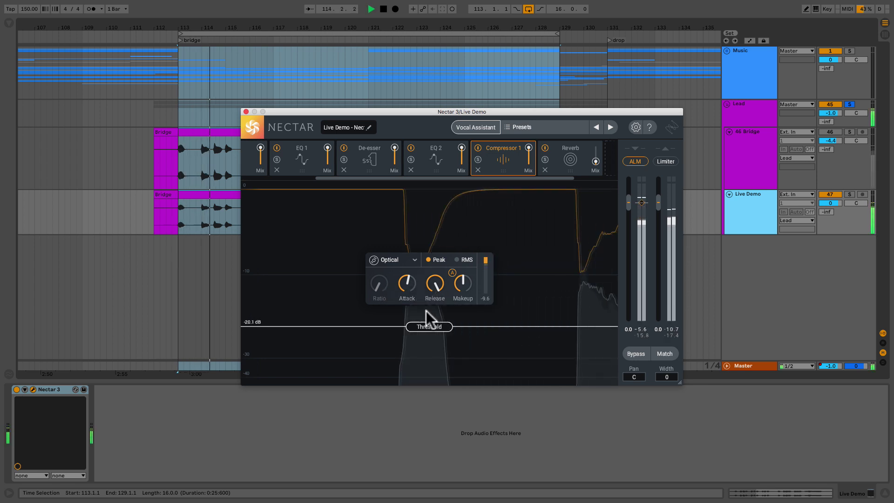
pyautogui.moveTo(410, 289); pyautogui.dragTo(412, 266)
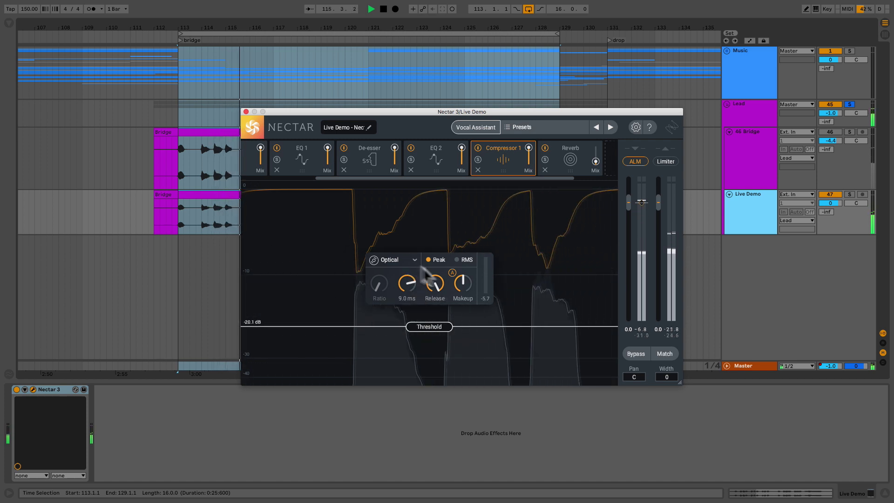
pyautogui.moveTo(446, 326); pyautogui.dragTo(443, 309)
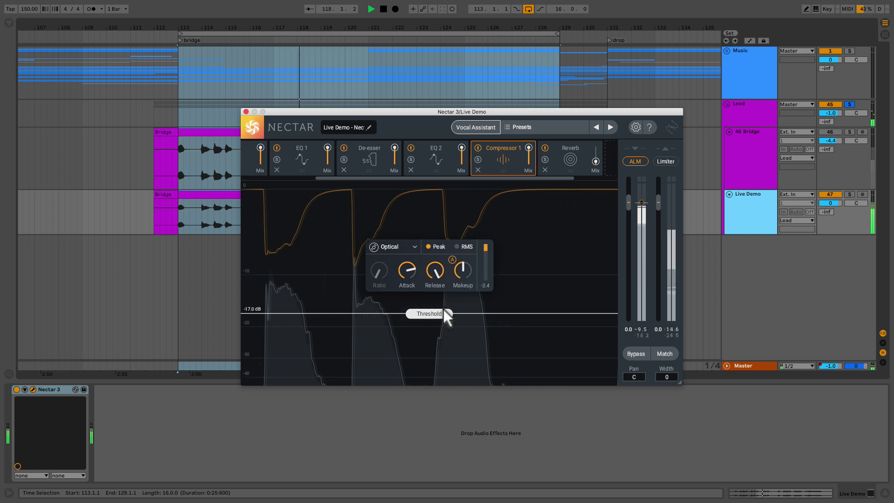
pyautogui.moveTo(443, 308); pyautogui.dragTo(442, 306)
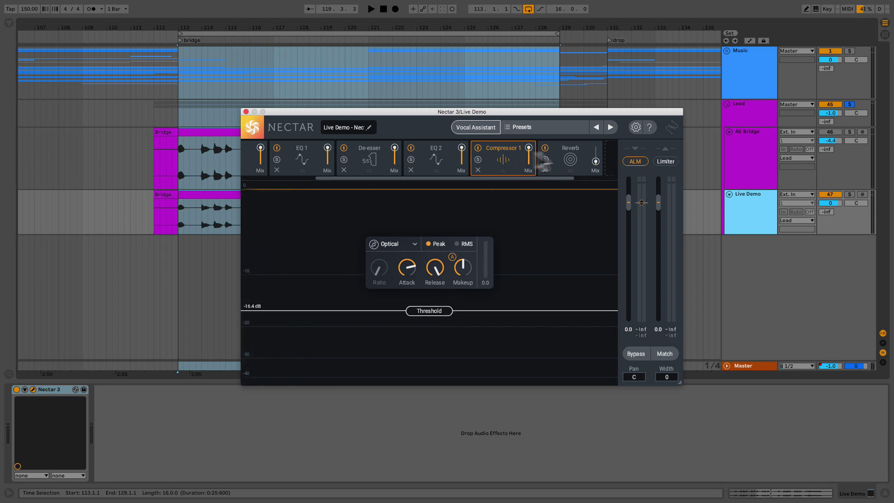
# Give the Reverb a 102.40 ms pre-delay and lower its saturation from 22% to 17%
pyautogui.click(567, 159)
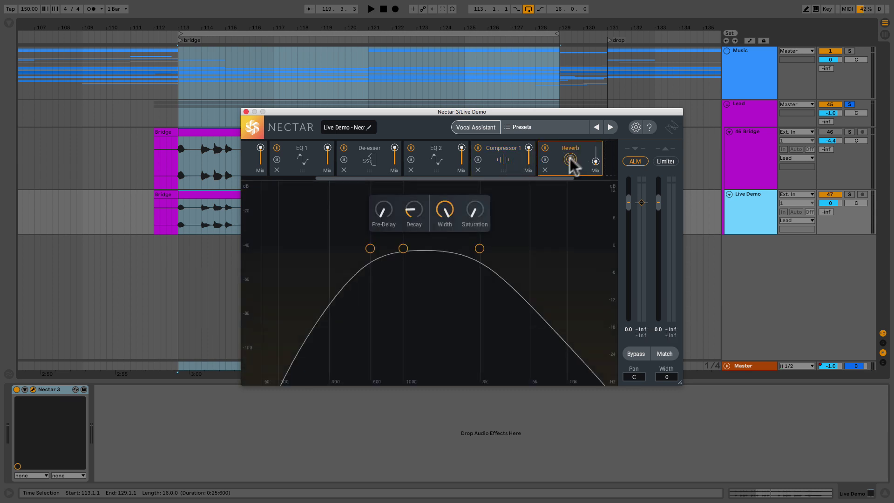
pyautogui.click(371, 249)
pyautogui.press('space')
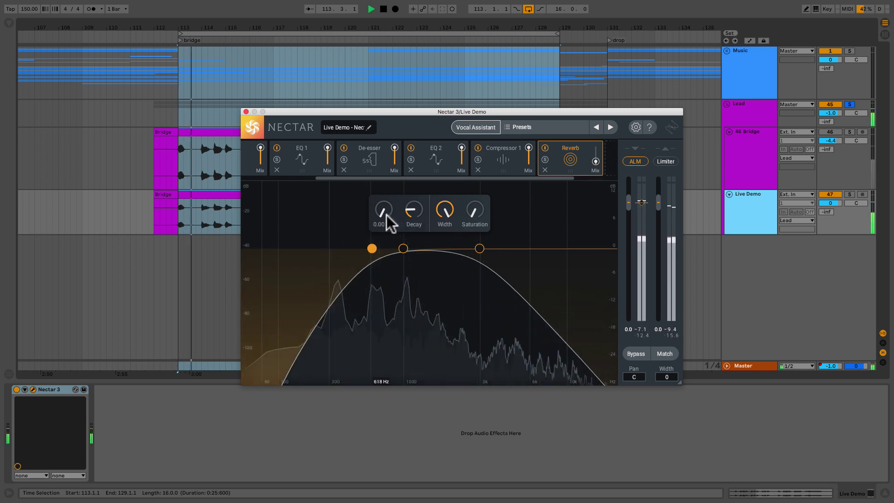
pyautogui.moveTo(393, 215)
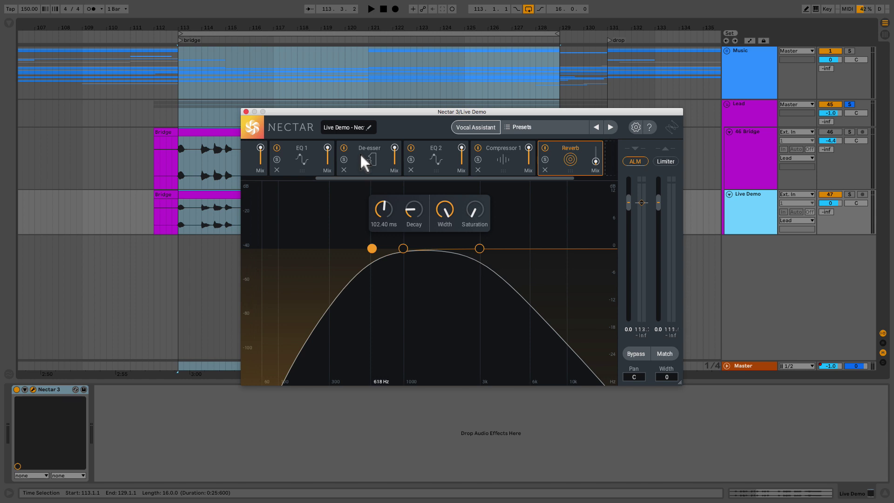
pyautogui.press('space')
pyautogui.press('space')
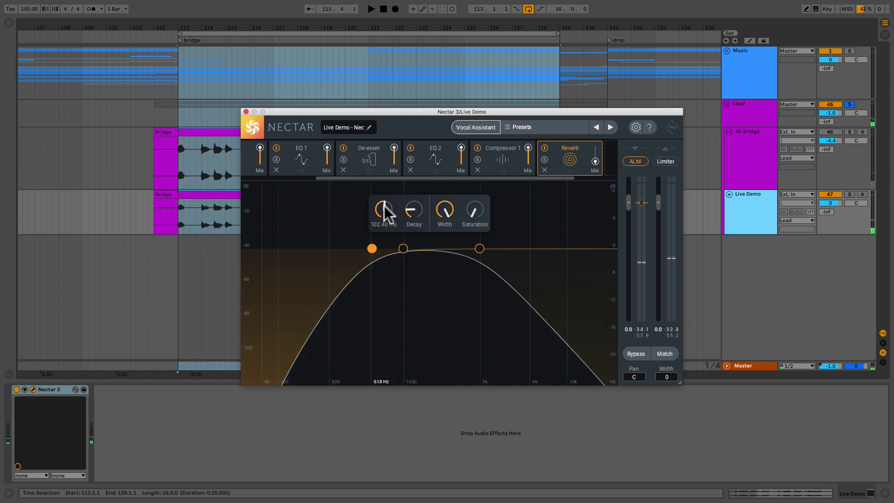
pyautogui.press('space')
pyautogui.press('space')
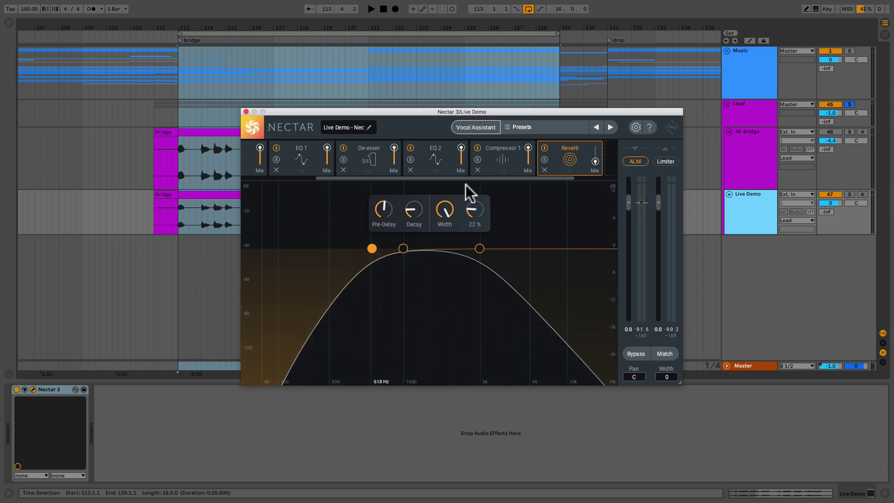
pyautogui.press('space')
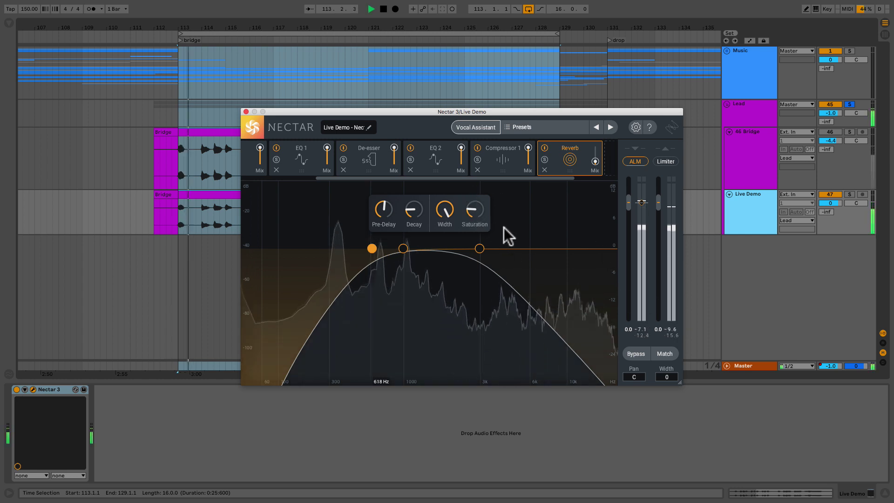
pyautogui.moveTo(479, 222); pyautogui.dragTo(480, 231)
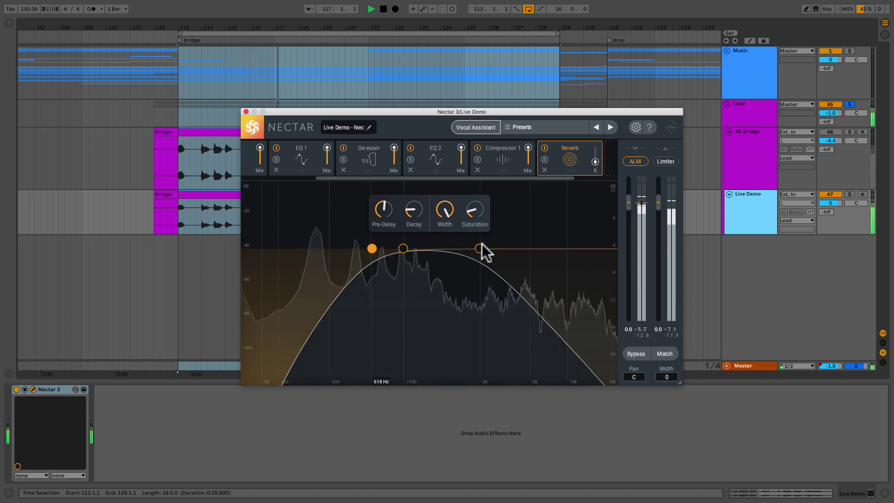
pyautogui.press('space')
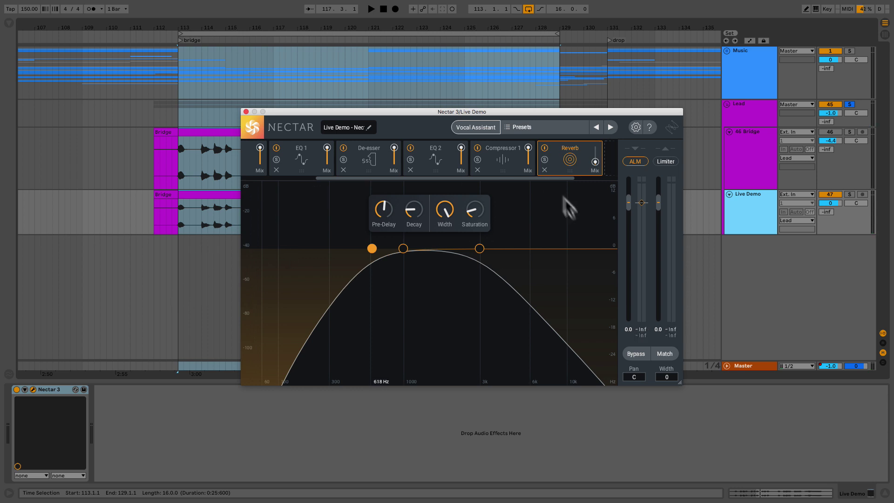
# Compare the vocal with Nectar bypassed and processed during playback, ending with processing on
pyautogui.click(635, 354)
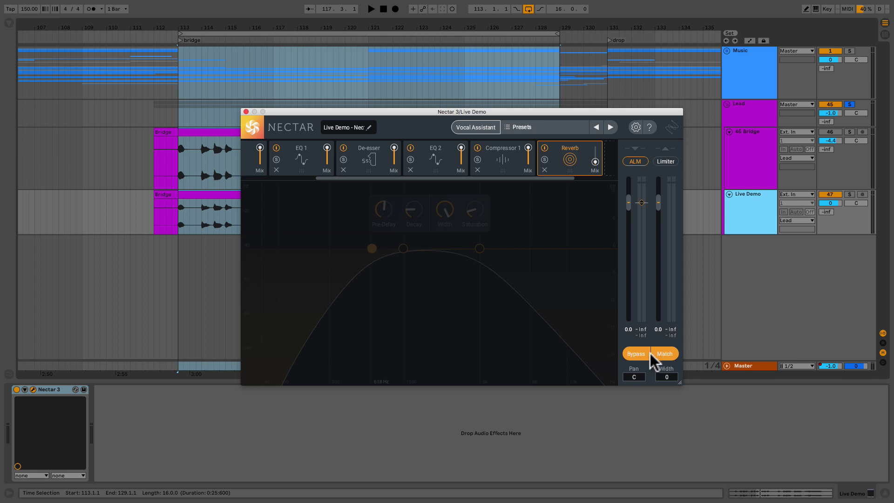
pyautogui.press('space')
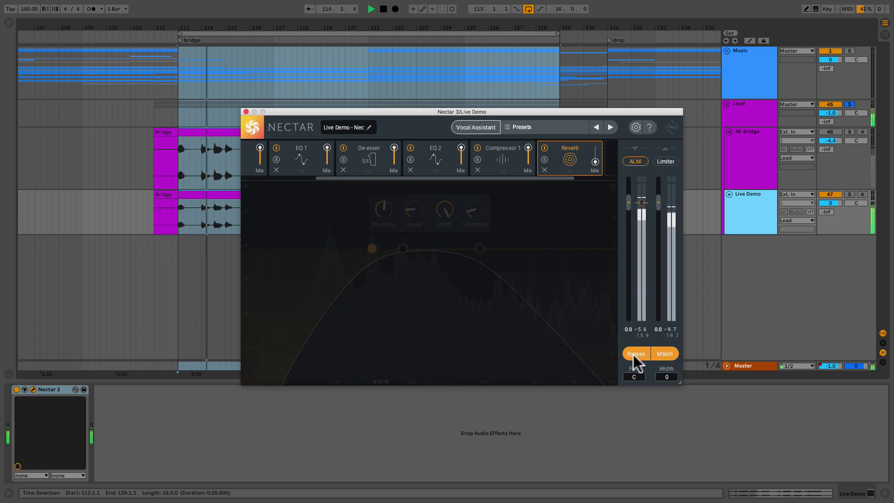
pyautogui.click(633, 354)
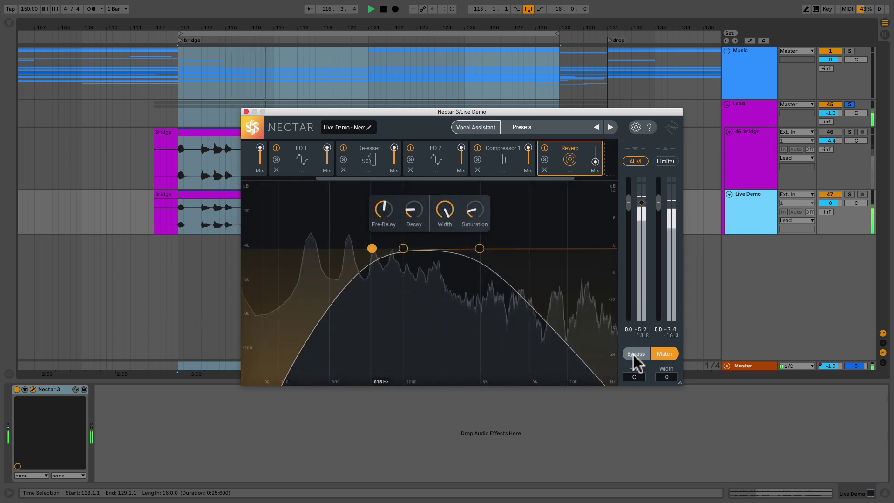
pyautogui.click(633, 354)
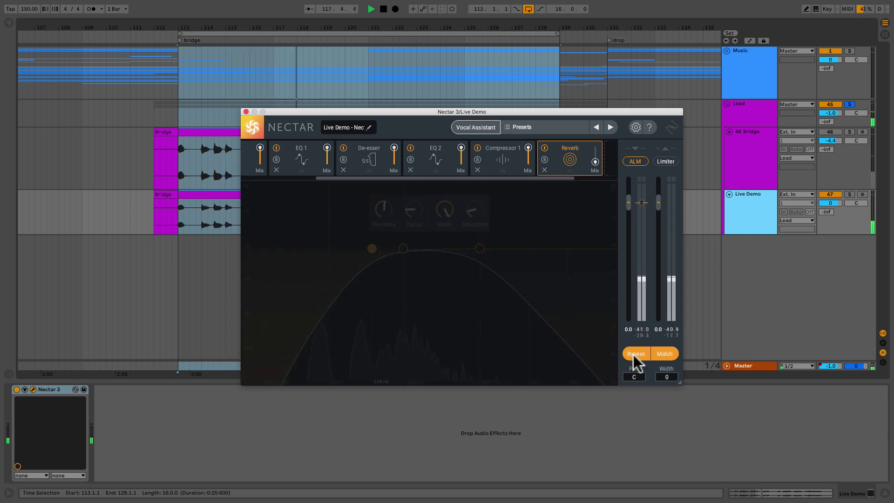
pyautogui.click(633, 354)
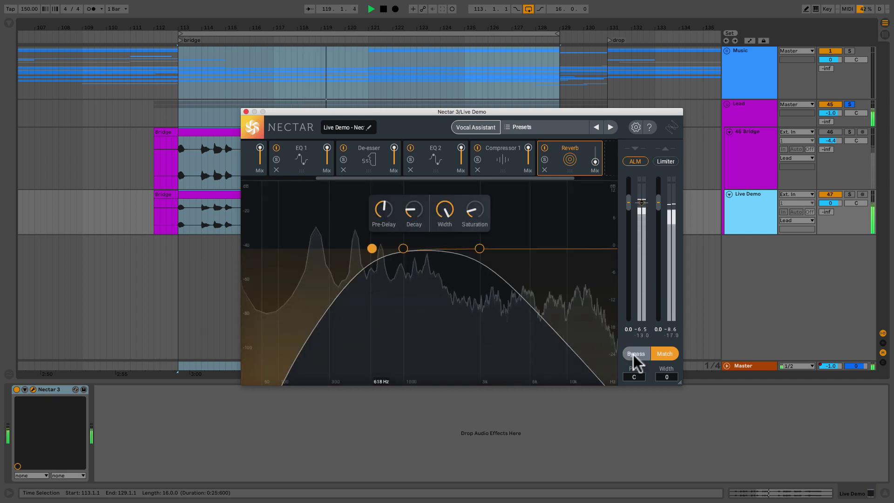
pyautogui.press('space')
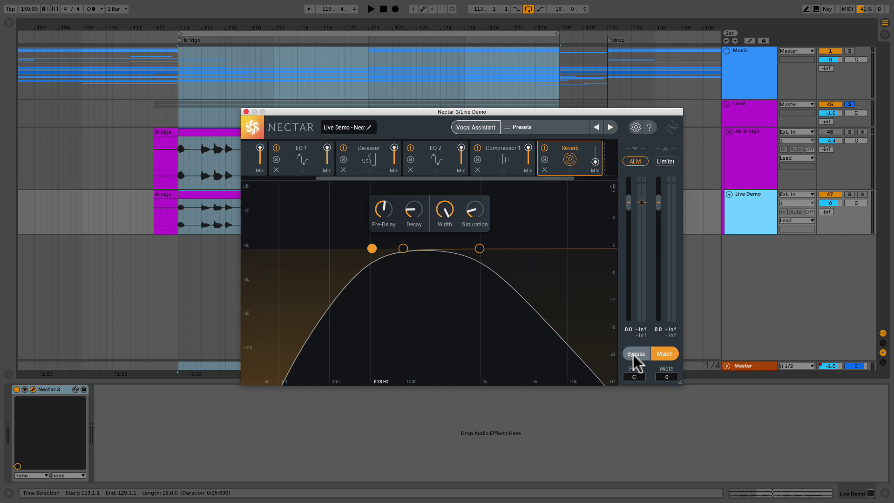
# Close Nectar, show 46 Bridge's automation lanes, and select the Live Demo track
pyautogui.click(246, 111)
pyautogui.click(740, 146)
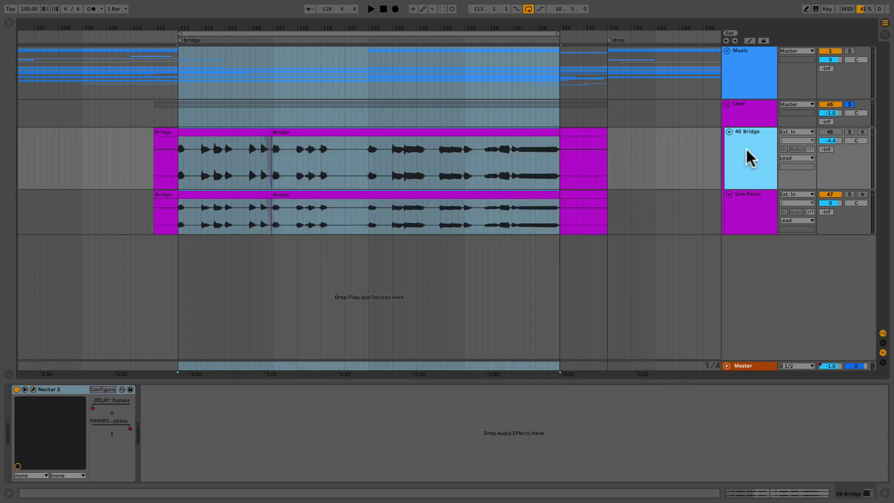
pyautogui.press('a')
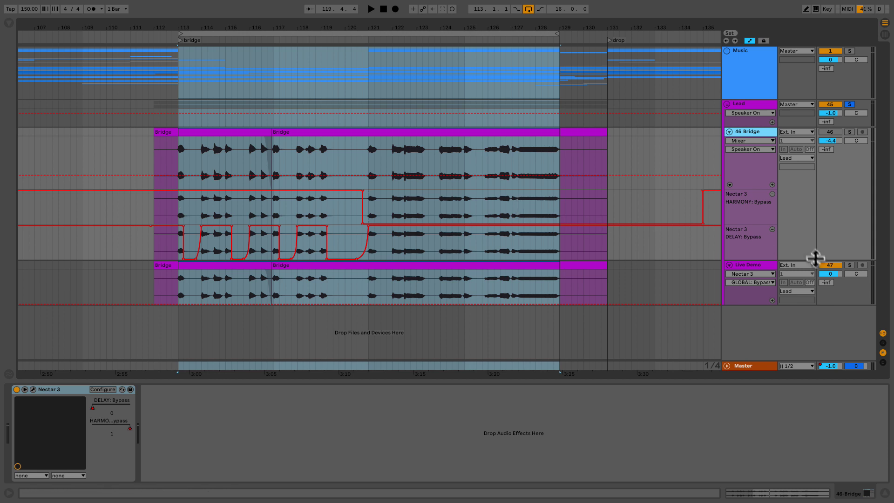
pyautogui.click(759, 265)
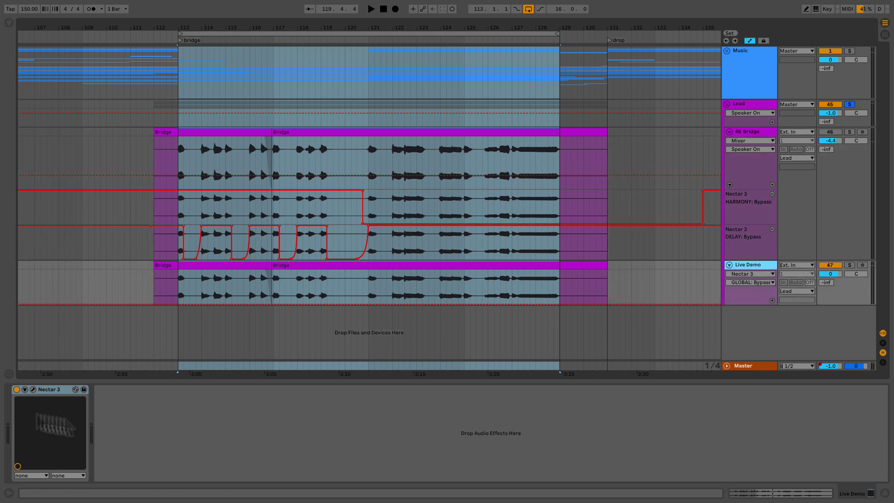
# Add a Harmony module to the Live Demo vocal's Nectar 3 chain and start playback
pyautogui.click(33, 389)
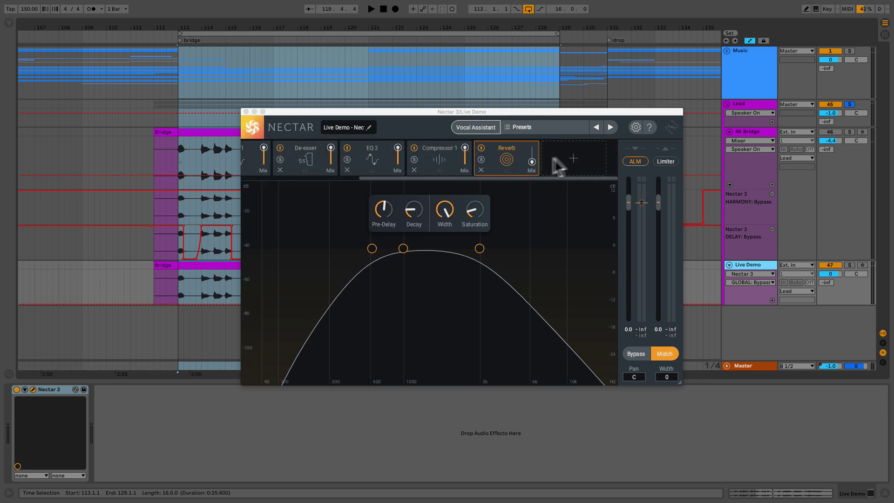
pyautogui.click(575, 163)
pyautogui.click(571, 282)
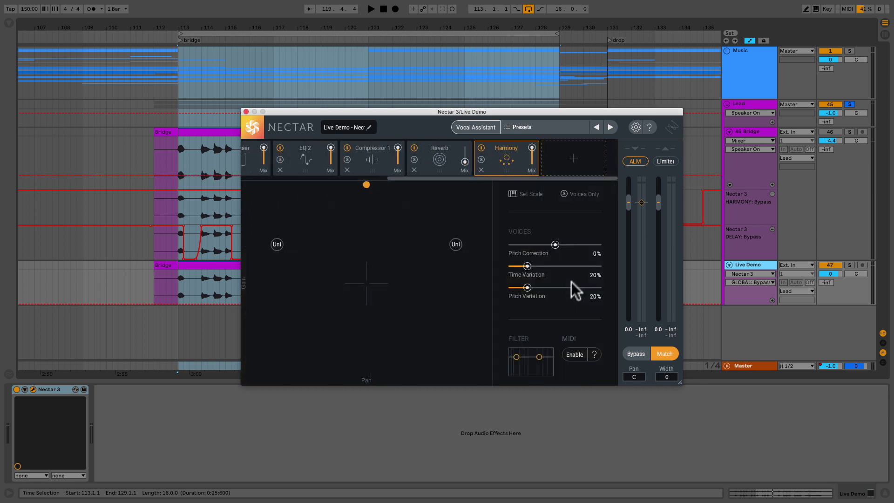
pyautogui.press('space')
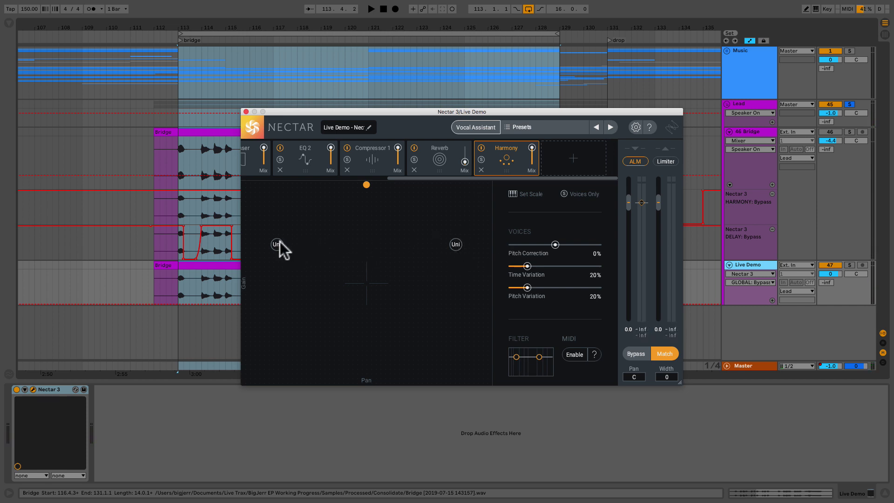
# Filter the harmony lows and highs, set 6% time and 3% pitch variation, and centre both unison voices
pyautogui.moveTo(516, 357); pyautogui.dragTo(543, 366)
pyautogui.moveTo(512, 265); pyautogui.dragTo(516, 266)
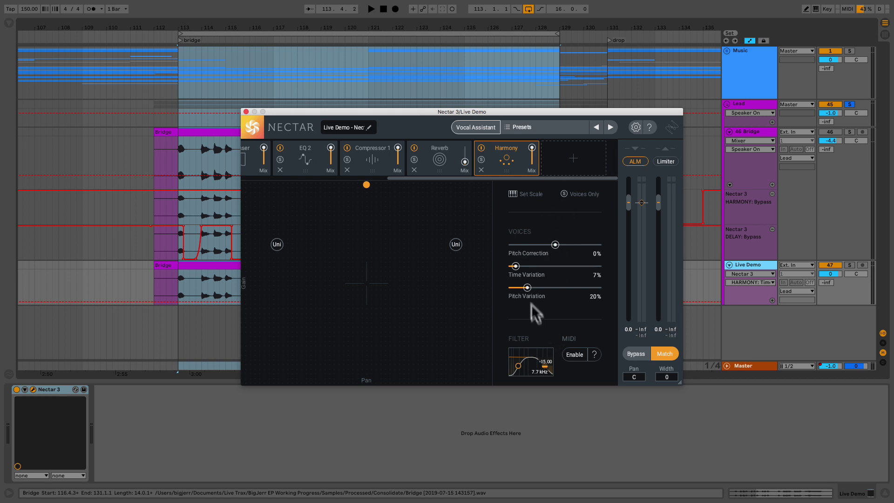
pyautogui.moveTo(527, 288); pyautogui.dragTo(509, 288)
pyautogui.moveTo(278, 244); pyautogui.dragTo(344, 199)
pyautogui.moveTo(455, 244); pyautogui.dragTo(387, 197)
# Add two Superoctave harmony voices, one on the left and one panned right
pyautogui.press('space')
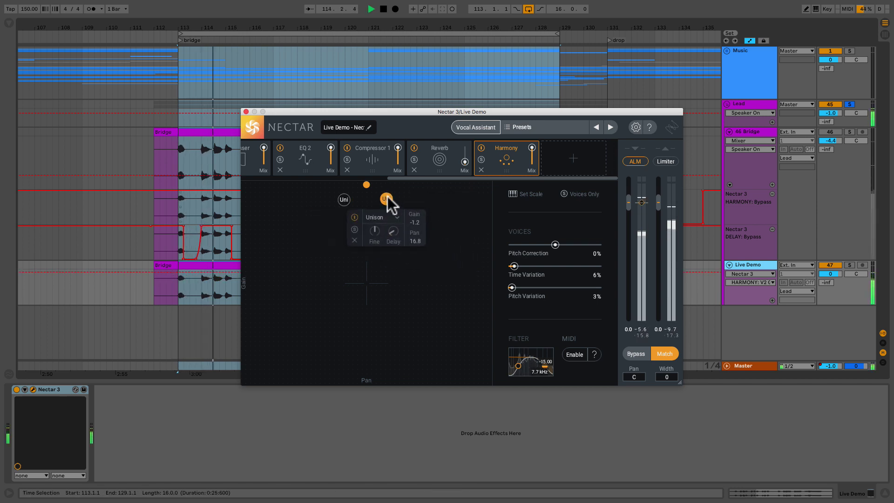
pyautogui.click(344, 196)
pyautogui.press('space')
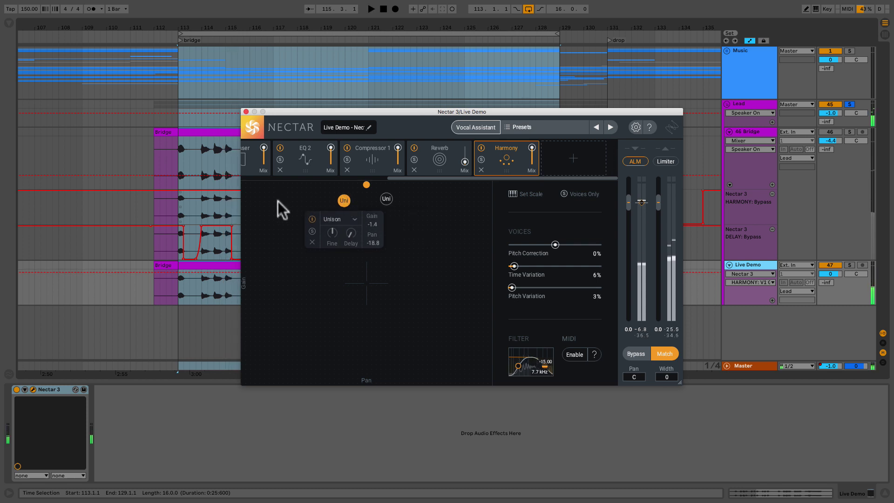
pyautogui.doubleClick(276, 209)
pyautogui.click(274, 229)
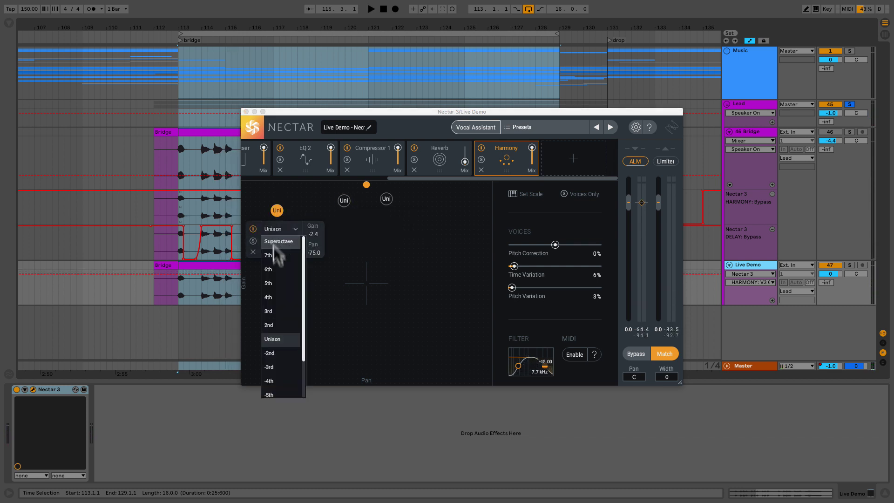
pyautogui.click(278, 242)
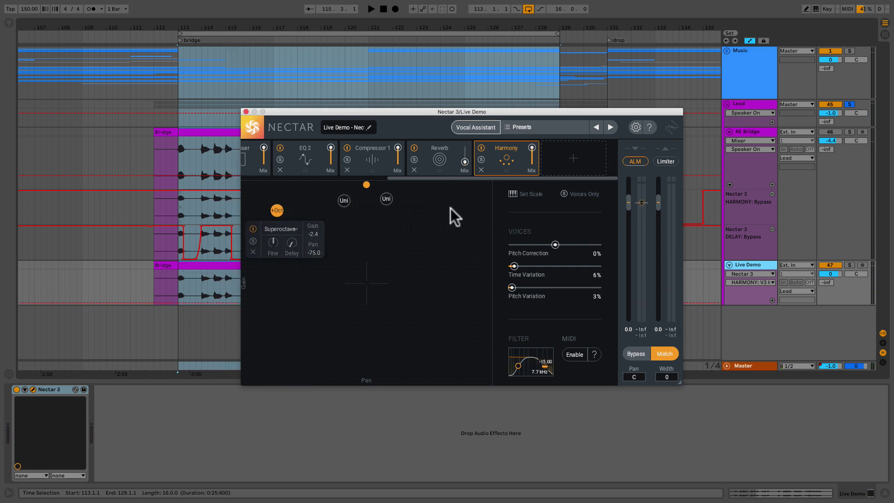
pyautogui.doubleClick(429, 214)
pyautogui.click(423, 233)
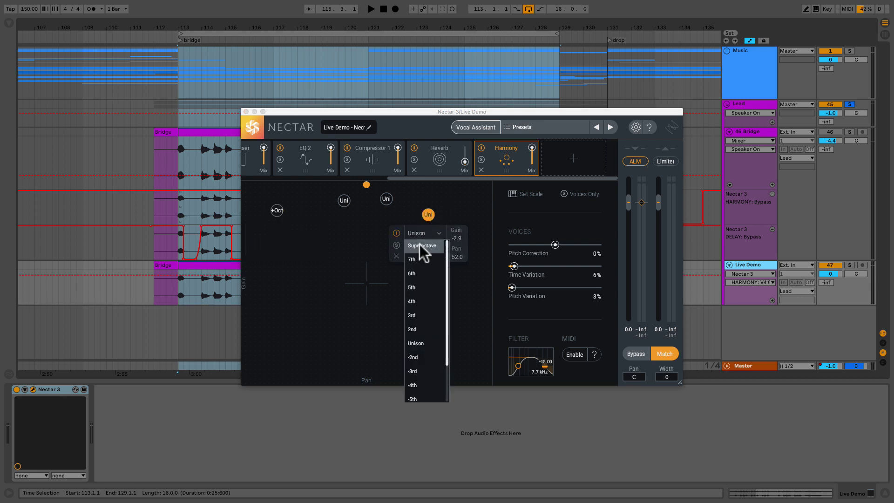
pyautogui.click(420, 244)
pyautogui.press('space')
pyautogui.moveTo(432, 208); pyautogui.dragTo(448, 203)
pyautogui.press('space')
# Add a centred Suboctave voice at -0.3 gain and lower the Harmony mix to 72
pyautogui.doubleClick(367, 224)
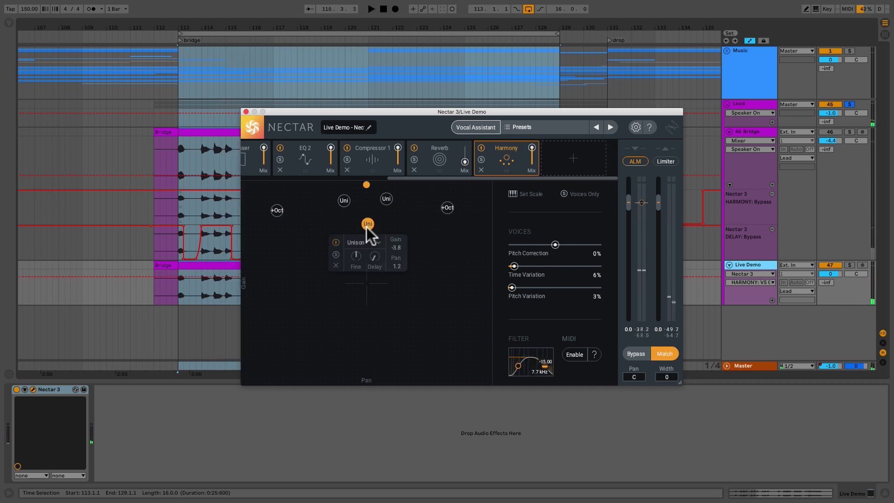
pyautogui.click(364, 240)
pyautogui.scroll(-3, 366, 281)
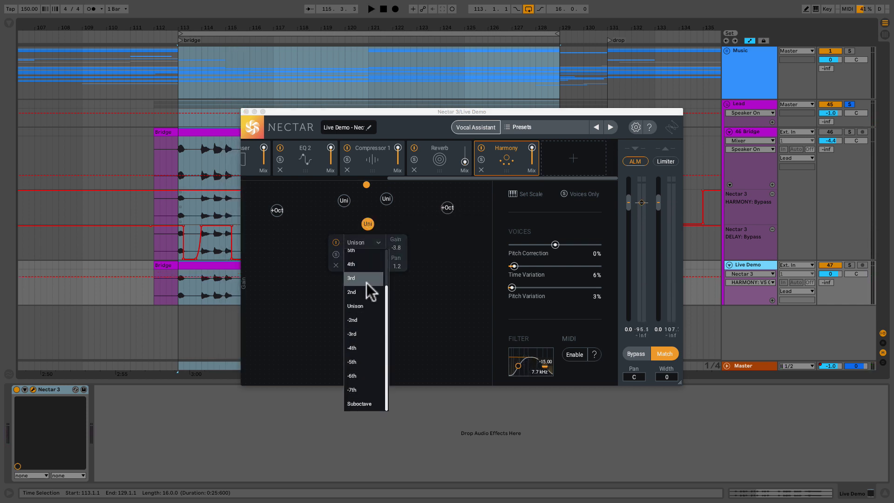
pyautogui.click(362, 403)
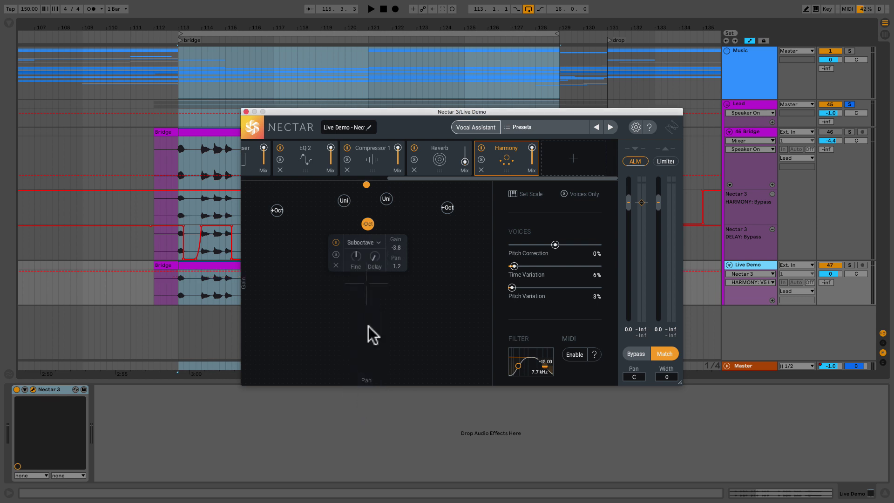
pyautogui.moveTo(363, 215); pyautogui.dragTo(361, 189)
pyautogui.press('space')
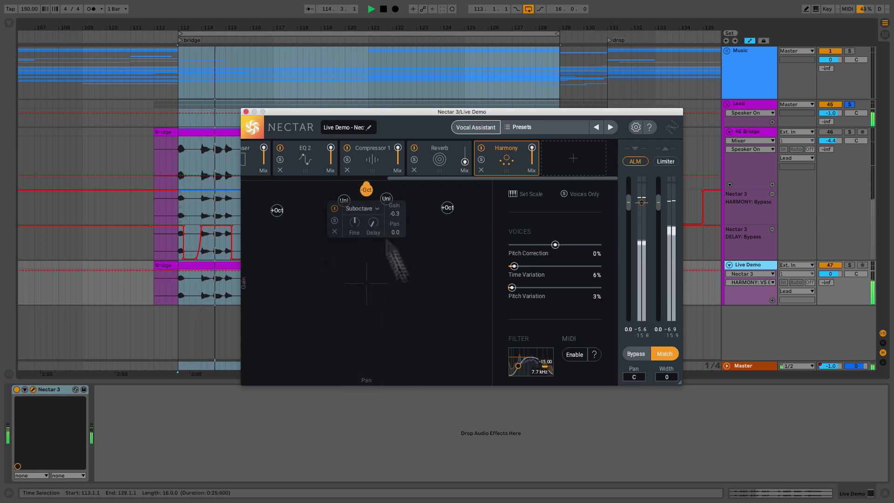
pyautogui.press('space')
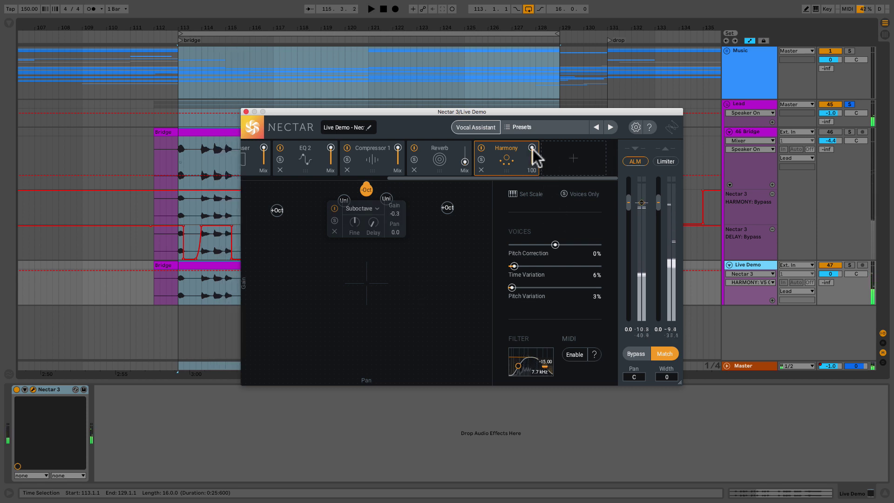
pyautogui.press('space')
pyautogui.moveTo(531, 144)
pyautogui.mouseDown()
pyautogui.moveTo(531, 166)
pyautogui.moveTo(531, 154)
pyautogui.mouseUp()
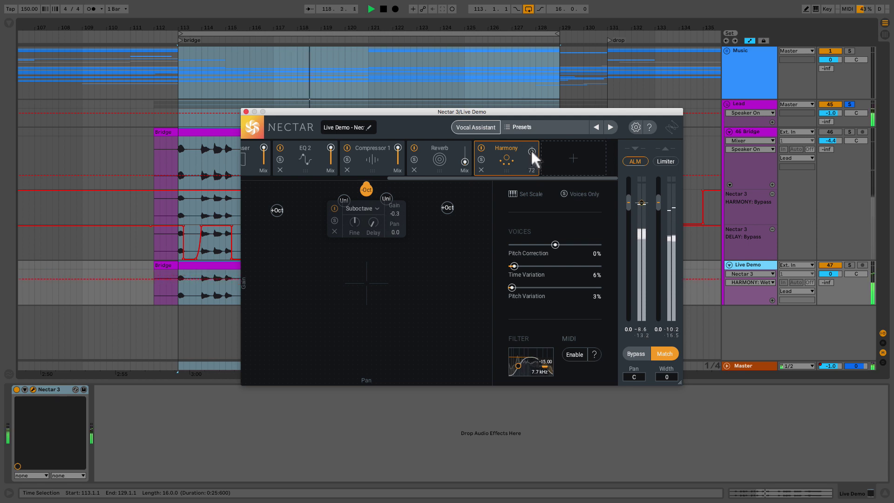
# Drop the Harmony mix to 63 and settle the auto-level target at -8.0 dB while listening
pyautogui.moveTo(531, 151); pyautogui.dragTo(531, 155)
pyautogui.press('space')
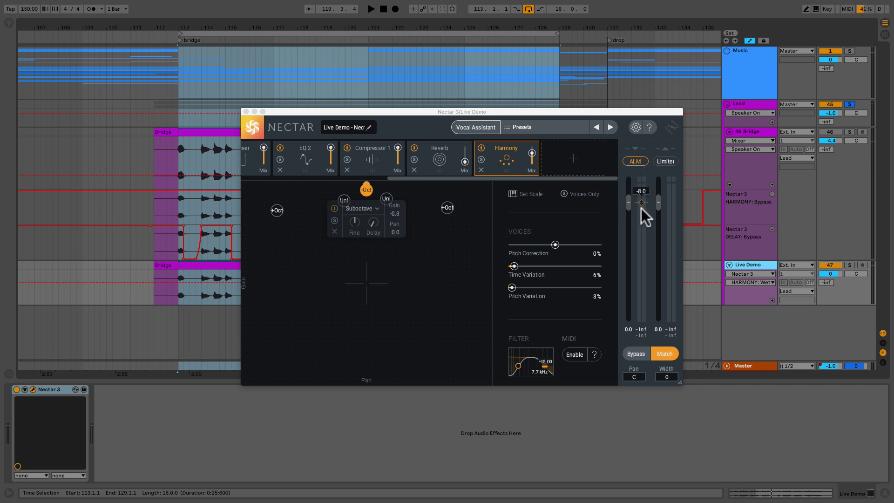
pyautogui.press('space')
pyautogui.moveTo(642, 206); pyautogui.dragTo(642, 241)
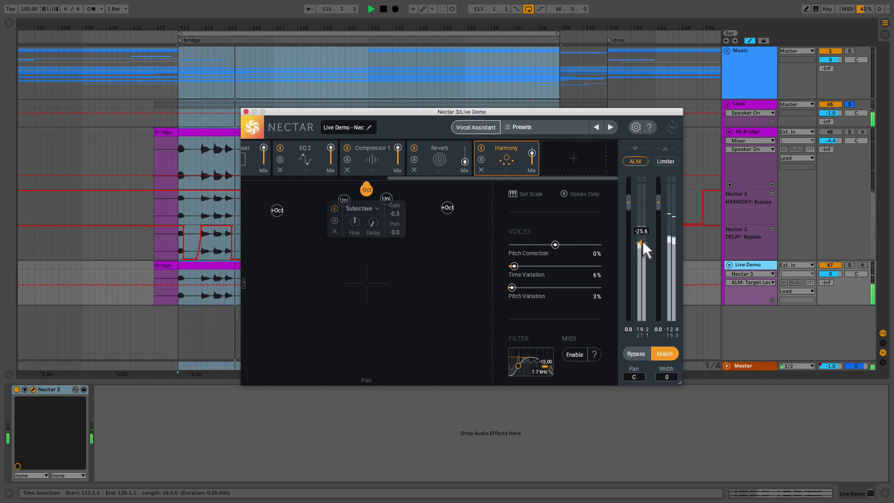
pyautogui.moveTo(638, 242); pyautogui.dragTo(641, 193)
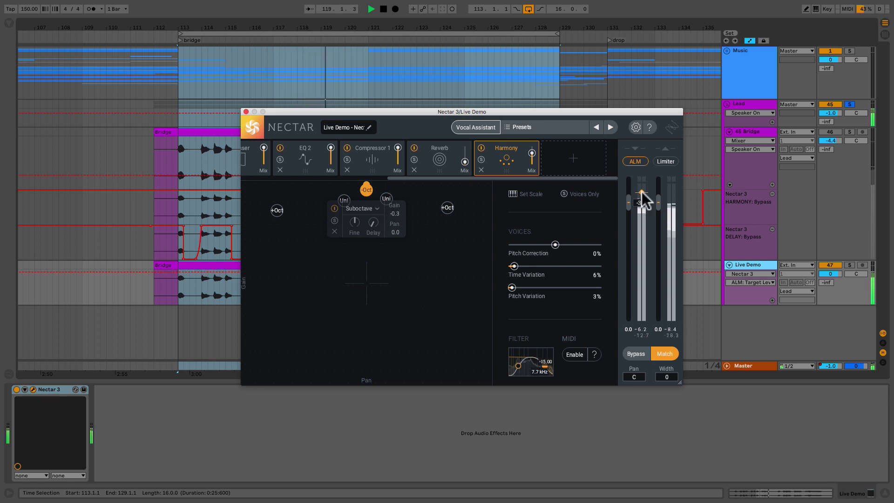
pyautogui.moveTo(641, 192); pyautogui.dragTo(641, 203)
pyautogui.press('space')
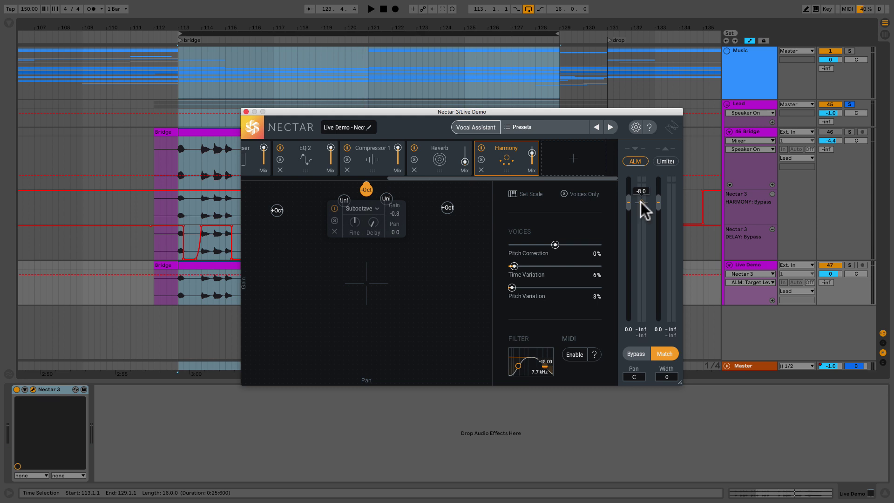
# Turn on the limiter and pull its threshold down to -11.2 dB during playback
pyautogui.click(669, 161)
pyautogui.press('space')
pyautogui.moveTo(672, 186); pyautogui.dragTo(674, 210)
pyautogui.hscroll(-2, 716, 271)
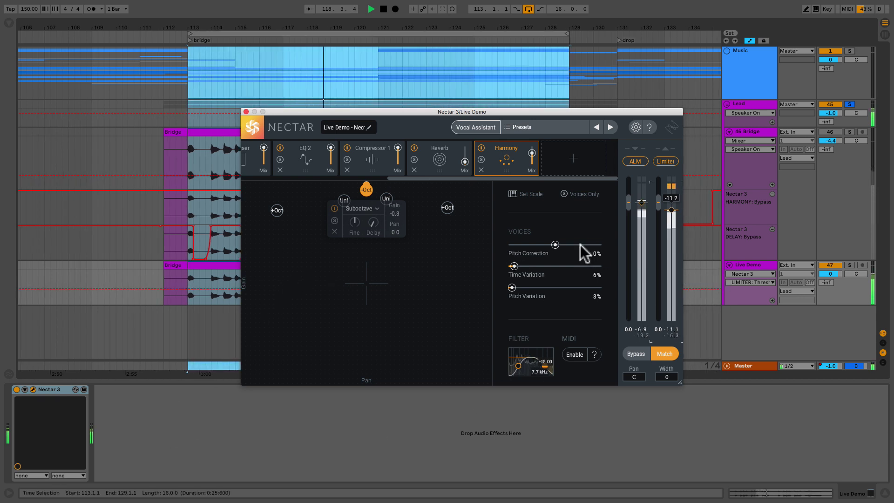
# Release the Lead track's solo so the Music track returns, and play the bridge from bar 113
pyautogui.click(378, 36)
pyautogui.press('space')
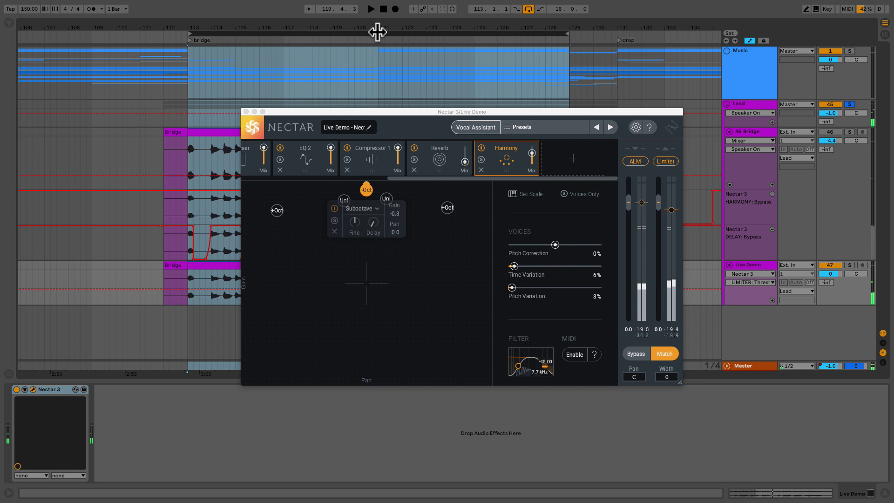
pyautogui.click(850, 105)
pyautogui.press('space')
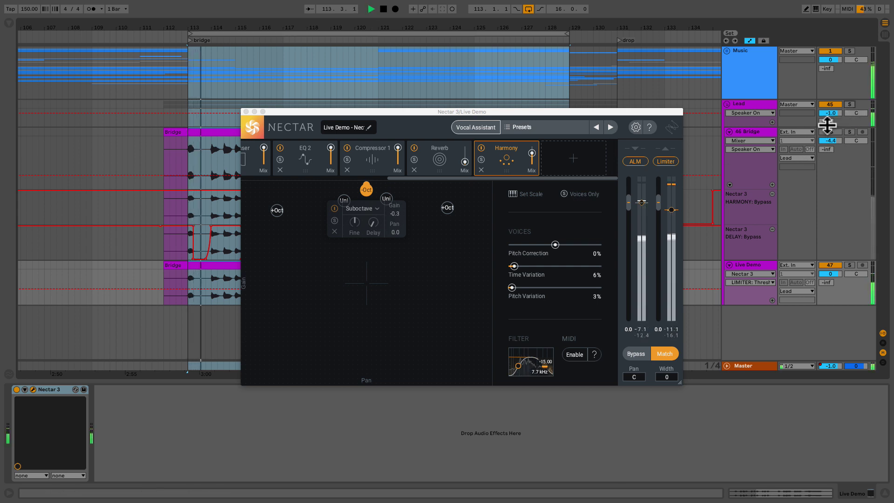